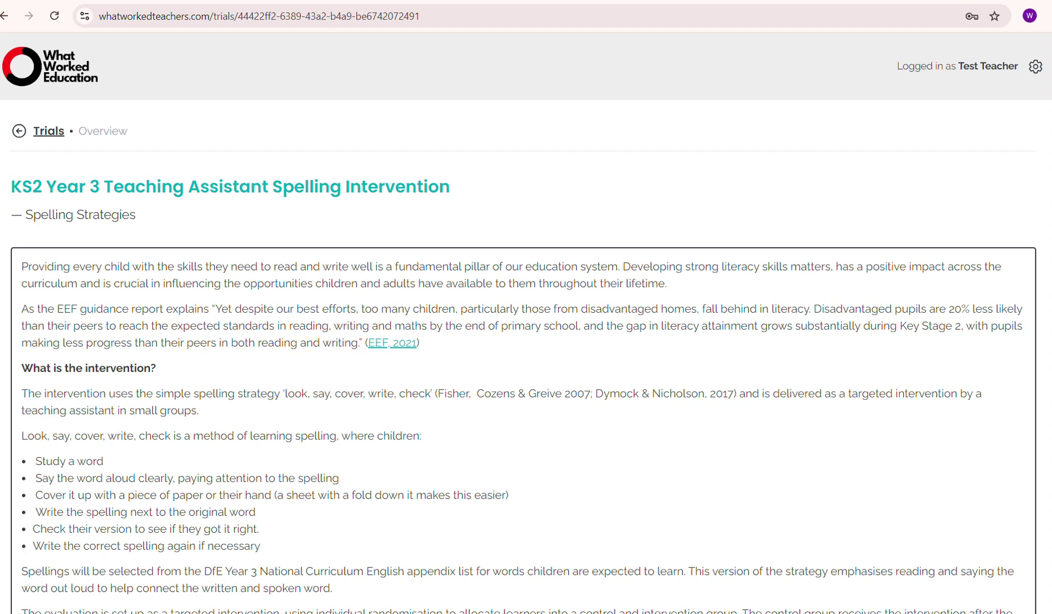
# Step: Review the KS2 Year 3 Teaching Assistant Spelling Intervention overview and sign up for the trial
pyautogui.scroll(-4, 523, 324)
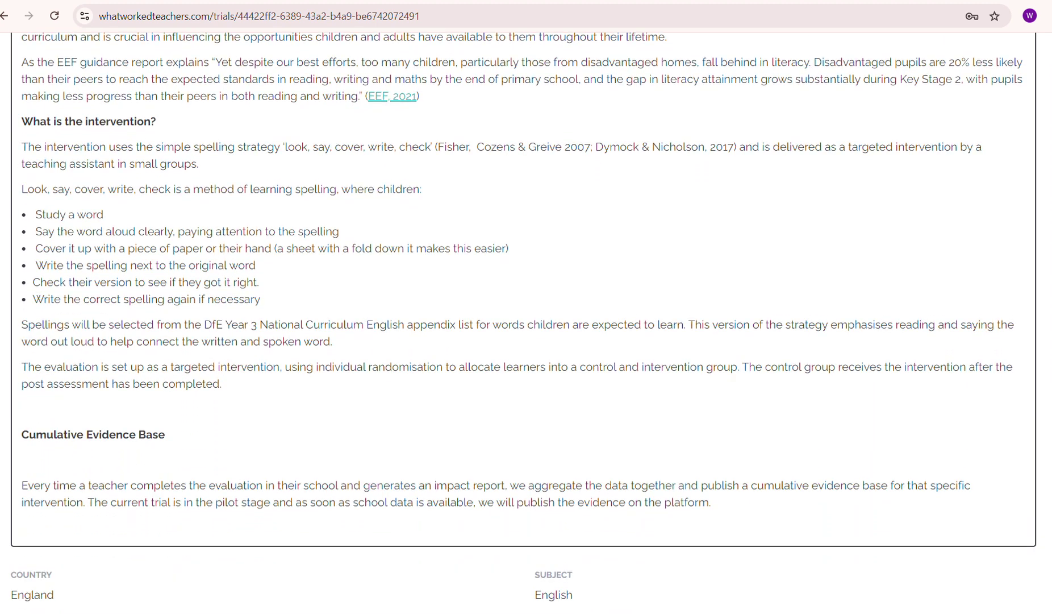
pyautogui.scroll(2, 524, 323)
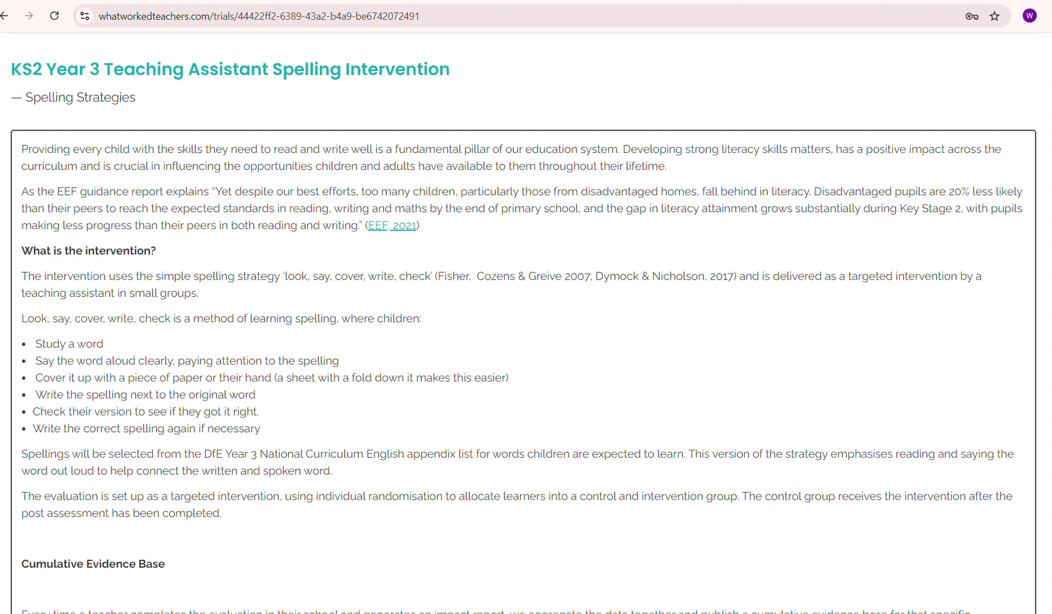
pyautogui.scroll(-1, 524, 323)
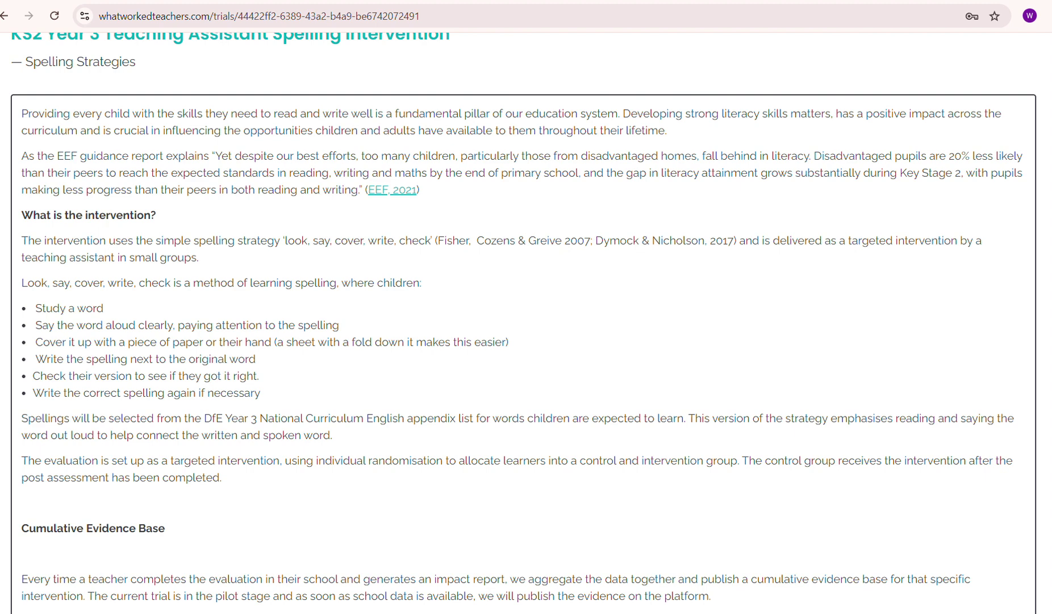
pyautogui.scroll(-4, 740, 509)
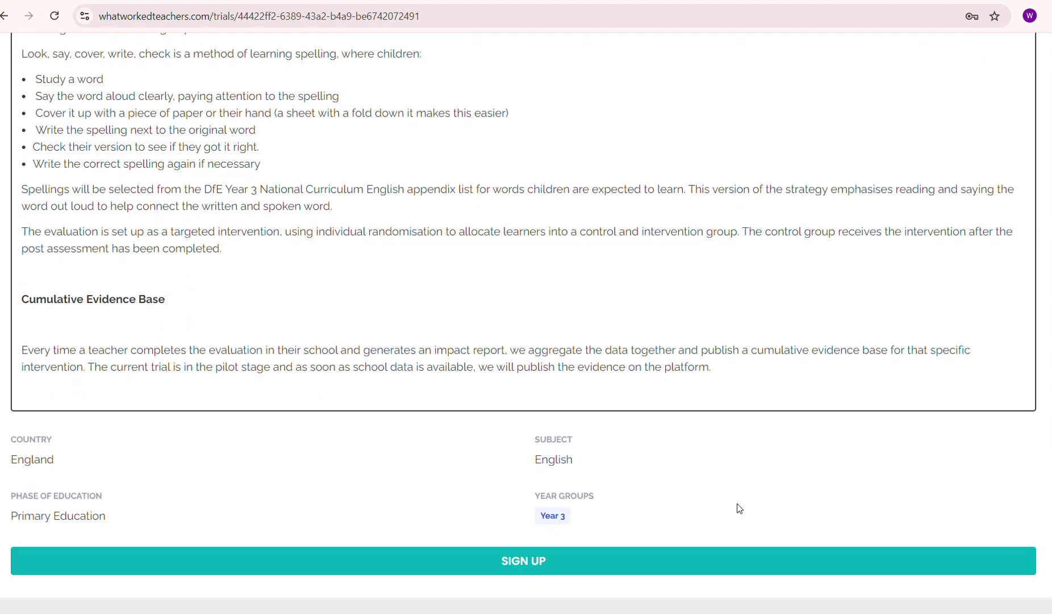
pyautogui.click(575, 572)
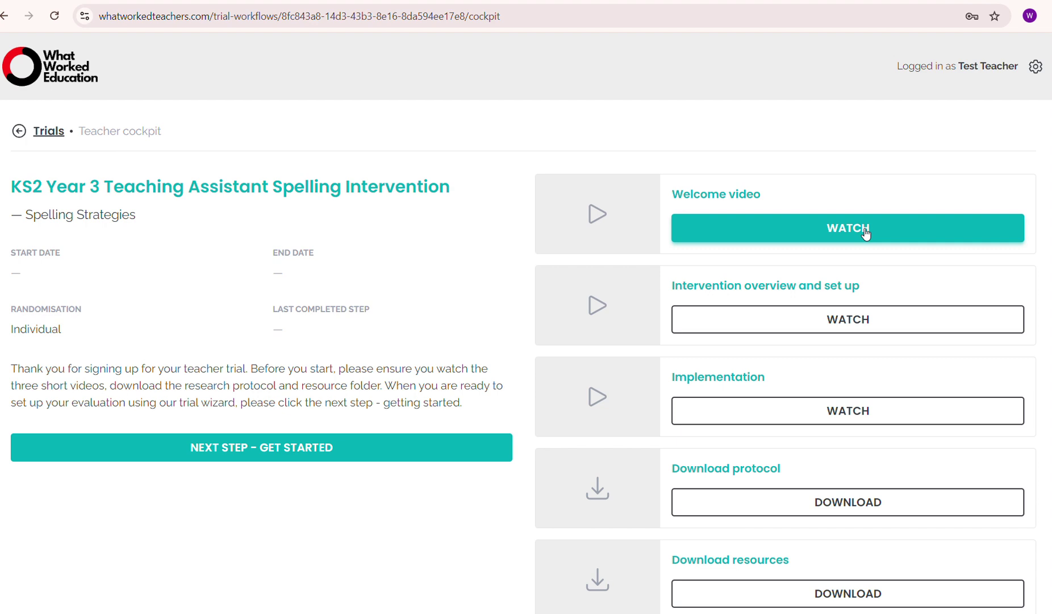
# Step: Preview the trial's welcome video and close the player
pyautogui.click(864, 230)
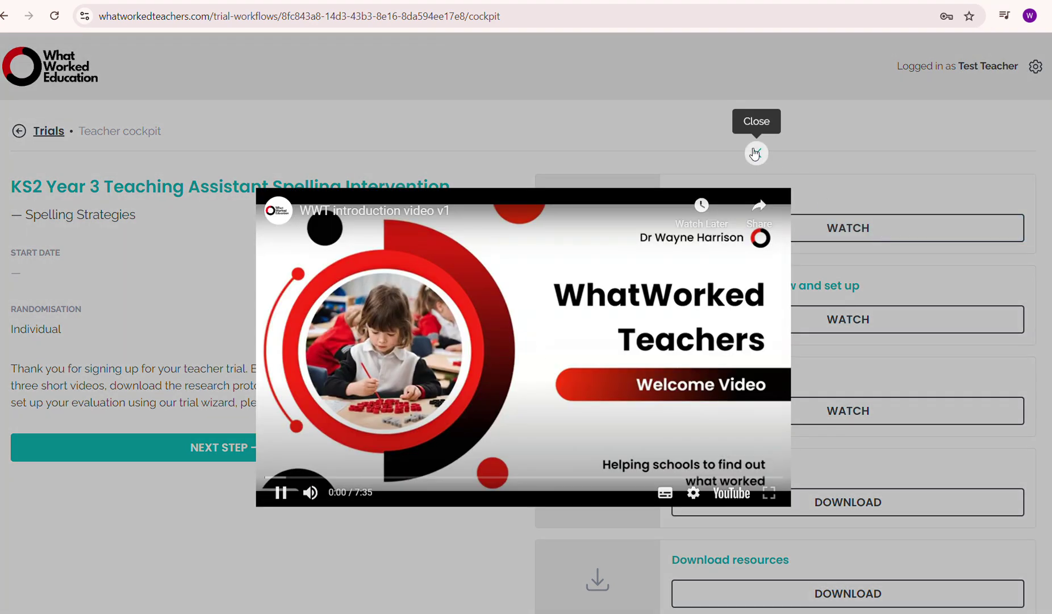
pyautogui.click(756, 152)
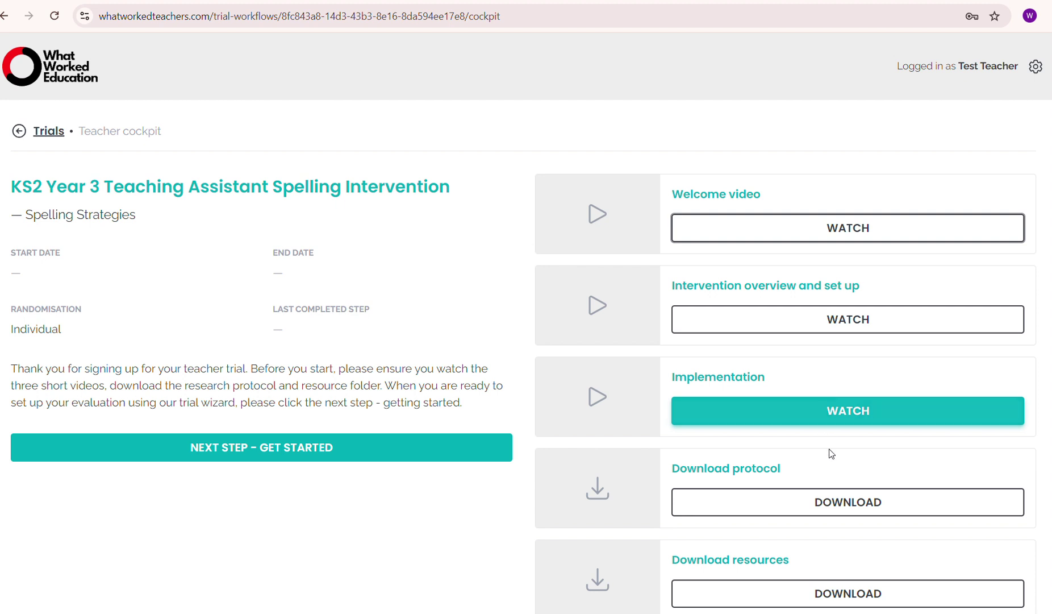
# Step: Download the trial protocol PDF, read through it up to the analysis plan, and return to the teacher cockpit
pyautogui.click(847, 512)
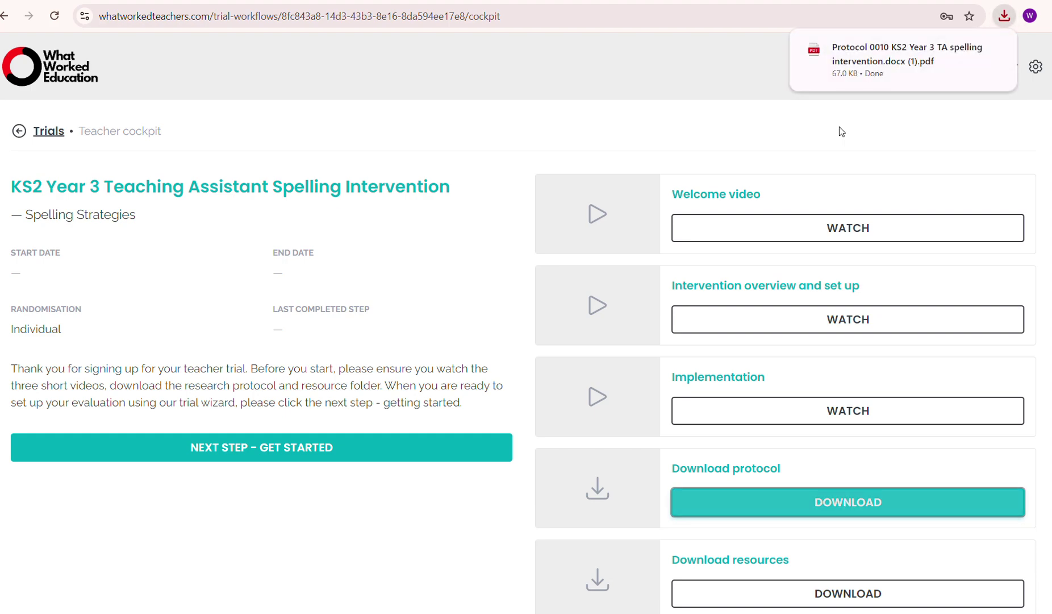
pyautogui.click(851, 66)
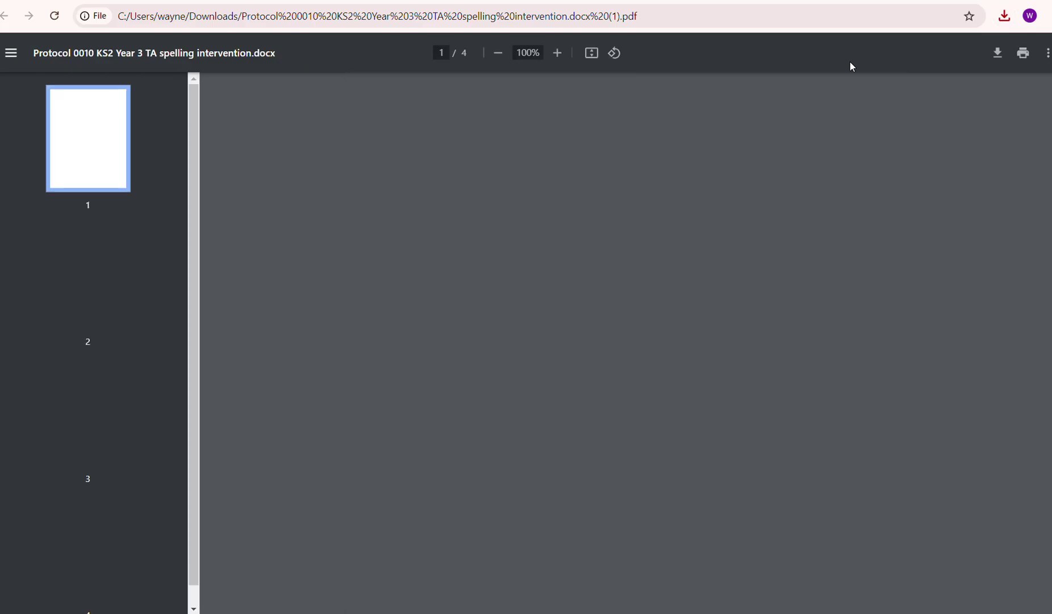
pyautogui.scroll(-10, 629, 341)
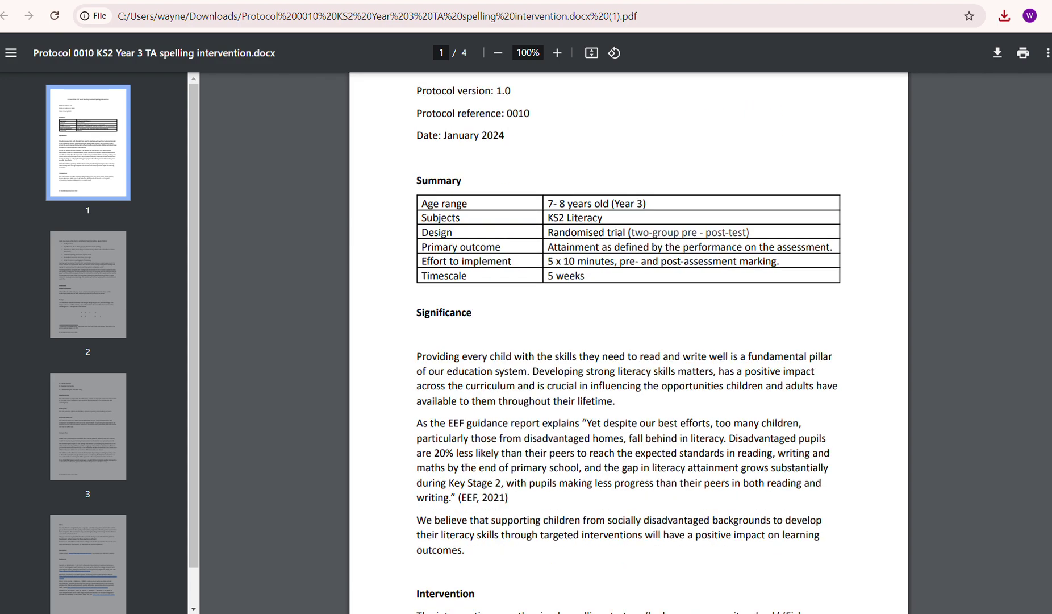
pyautogui.scroll(-7, 628, 341)
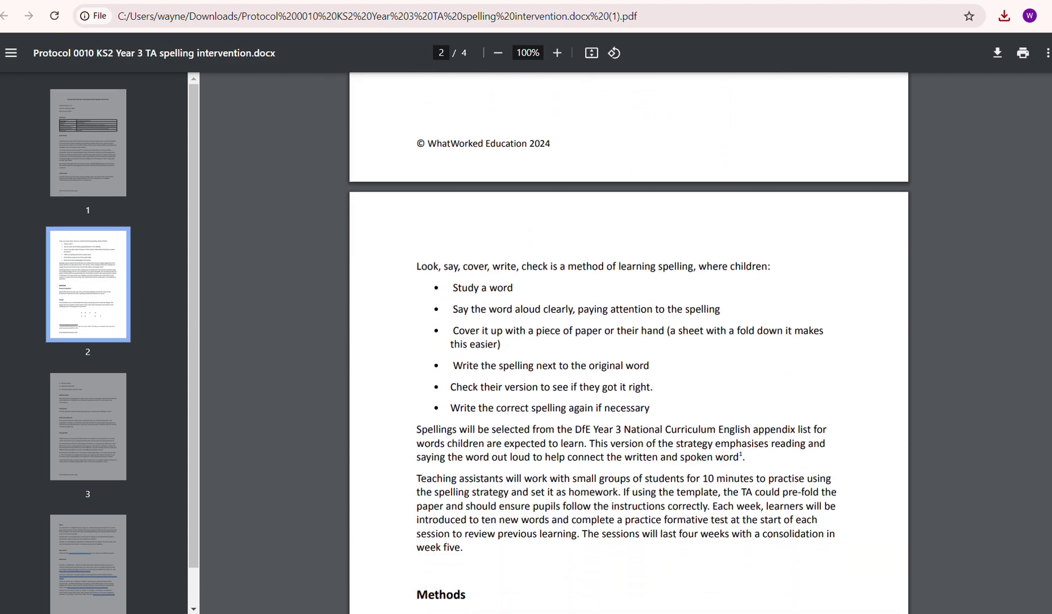
pyautogui.scroll(-7, 628, 341)
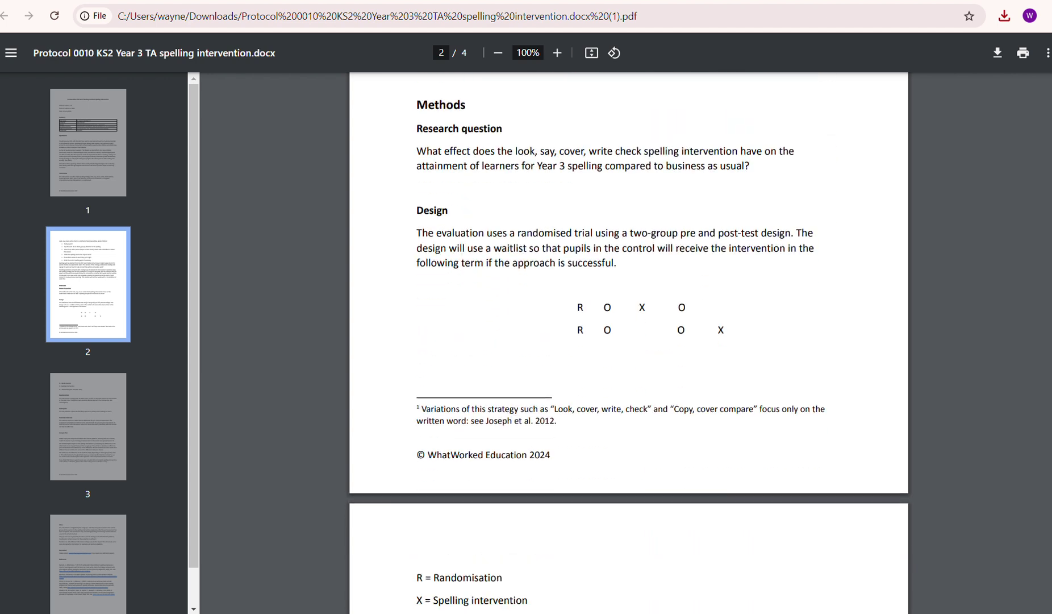
pyautogui.scroll(-6, 628, 341)
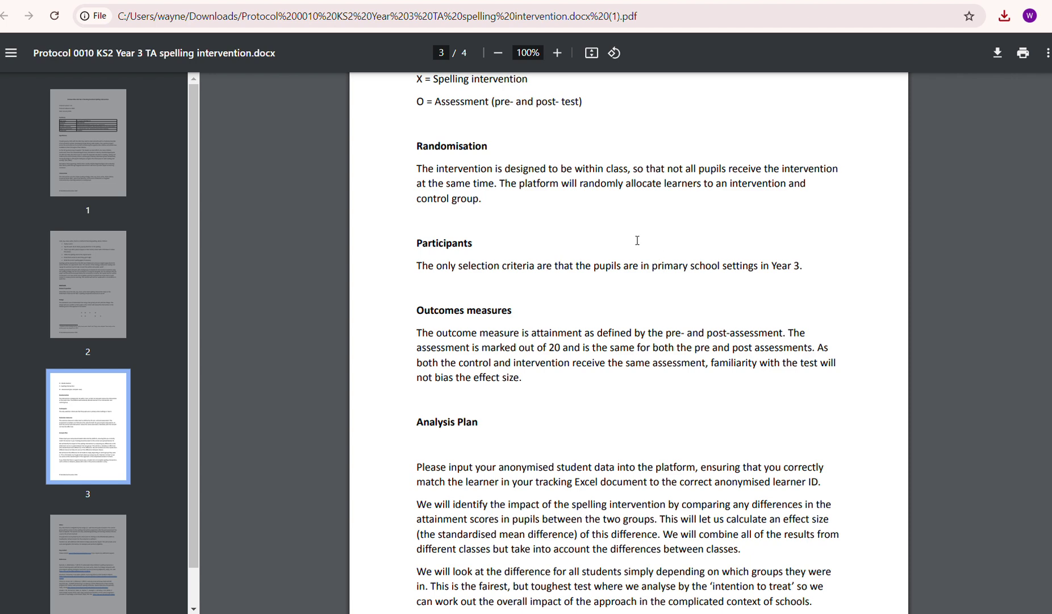
pyautogui.click(401, 0)
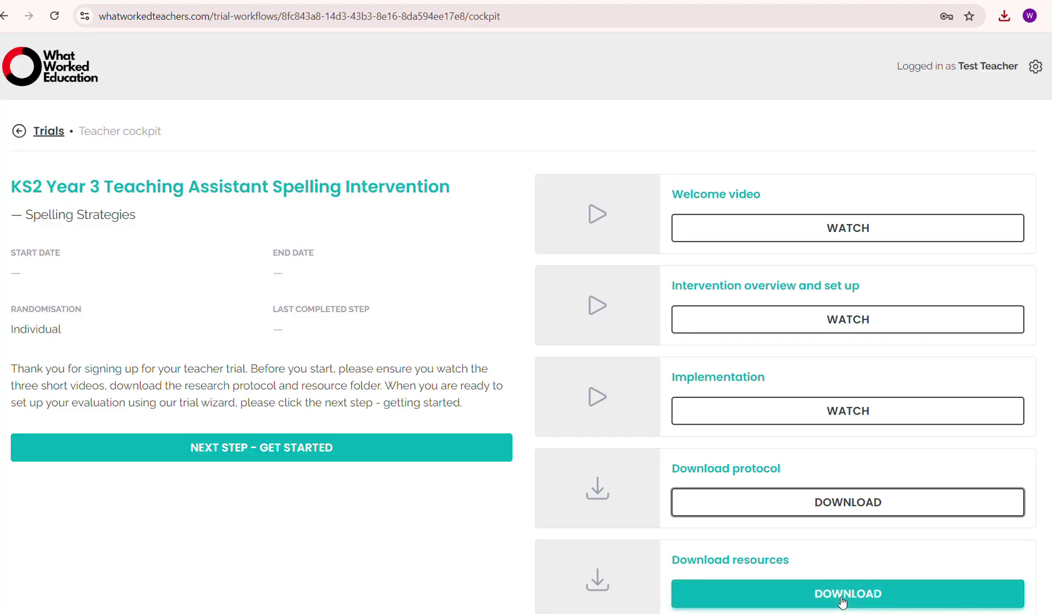
# Step: Start the trial setup, set the dates from 24-09-2024 to 25-09-2024, and continue to randomisation
pyautogui.scroll(-1, 526, 341)
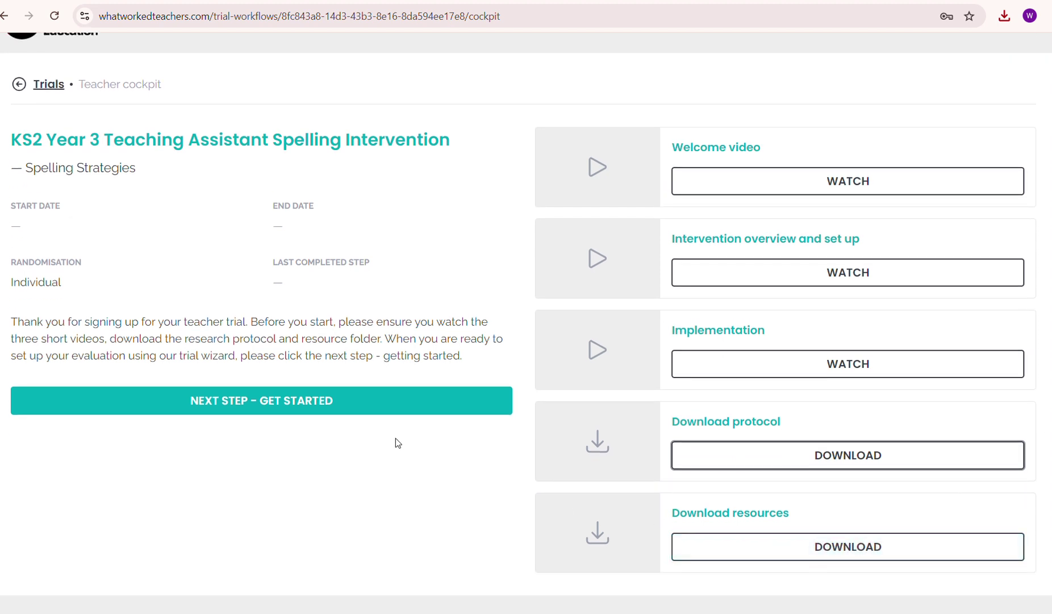
pyautogui.click(310, 409)
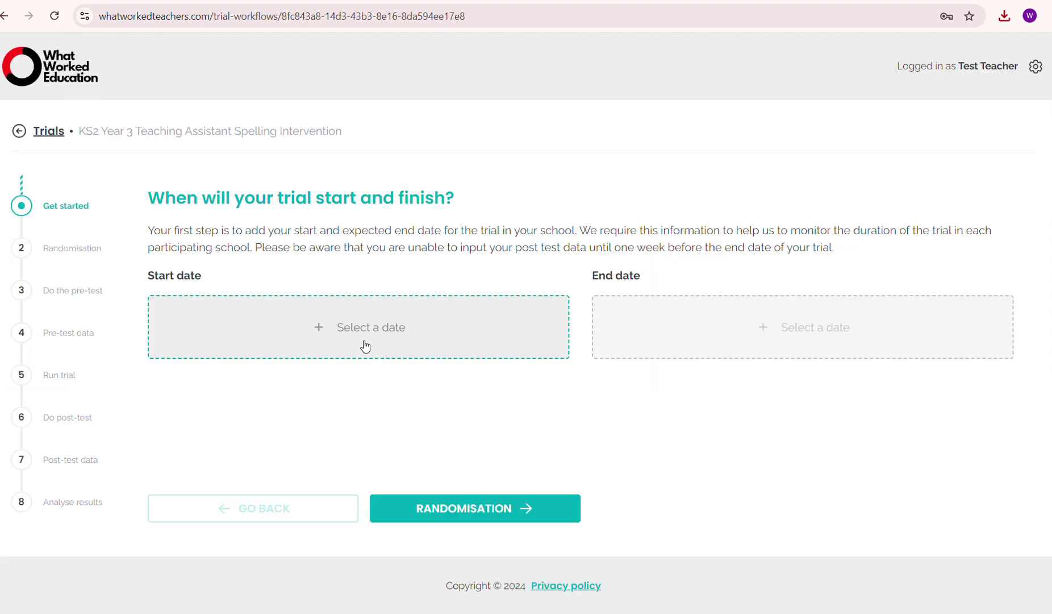
pyautogui.click(365, 346)
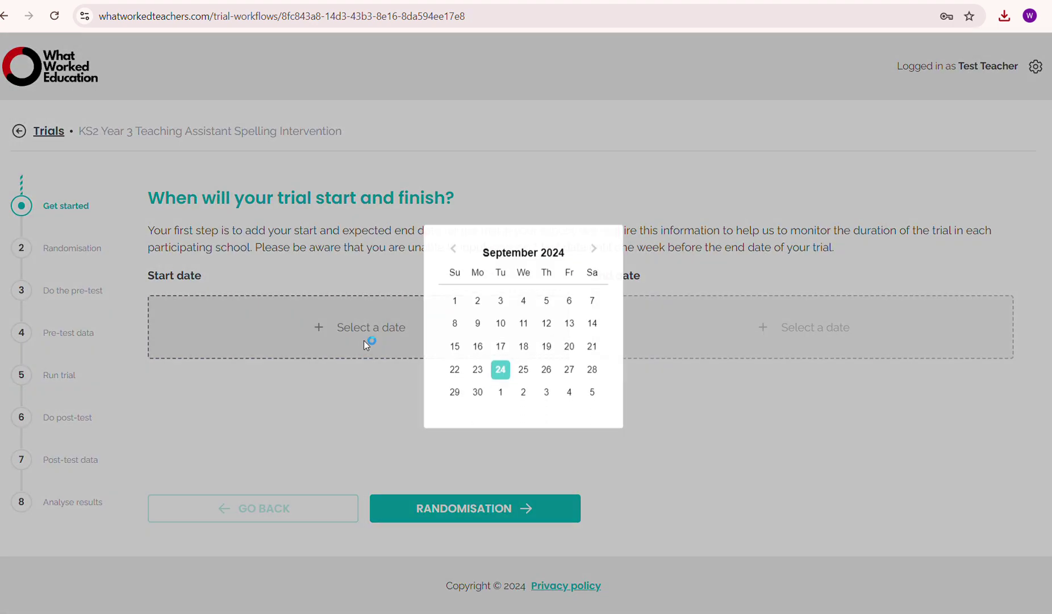
pyautogui.click(500, 373)
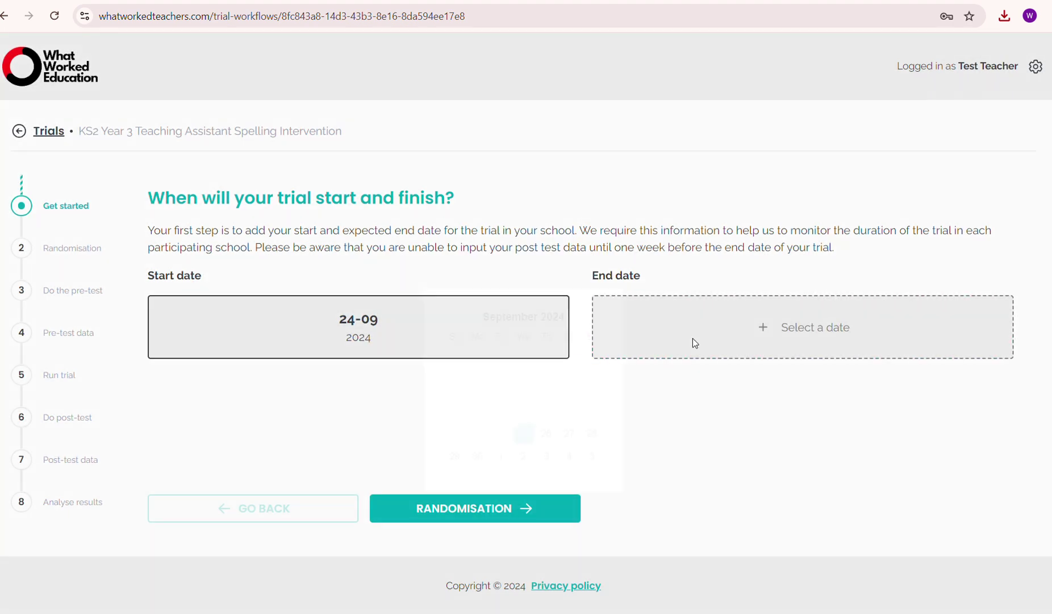
pyautogui.click(693, 341)
pyautogui.click(524, 373)
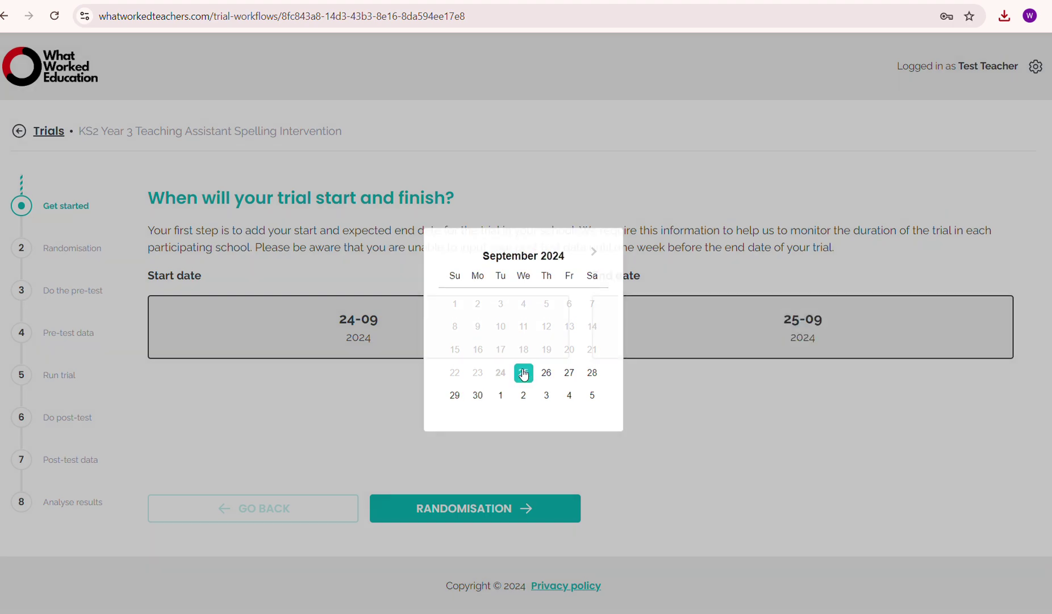
pyautogui.click(523, 511)
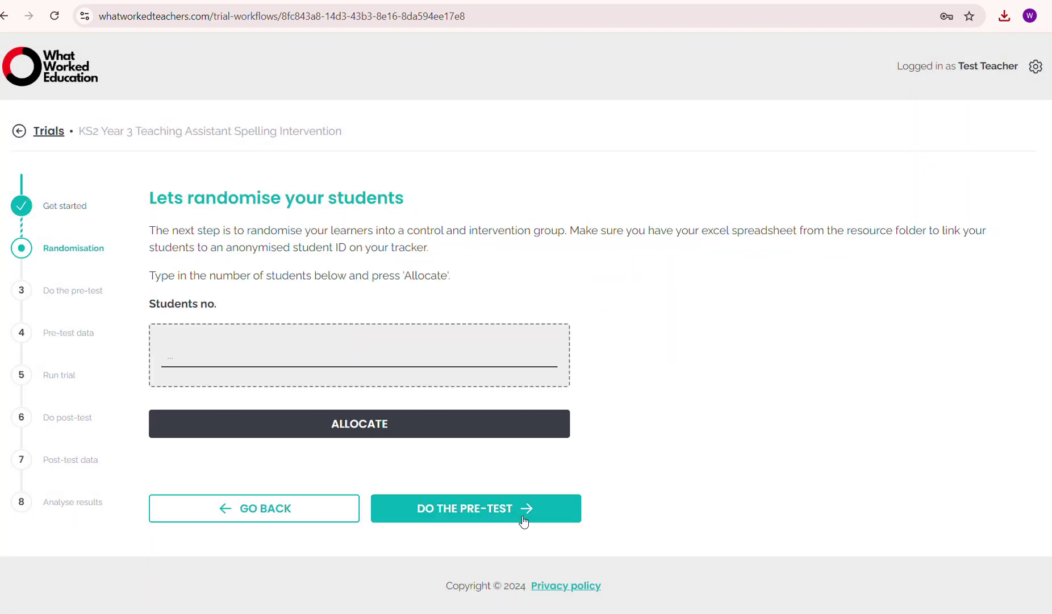
# Step: Allocate 10 students to the control and intervention groups, and proceed past the pre-test guidance to pre-test data entry
pyautogui.click(331, 356)
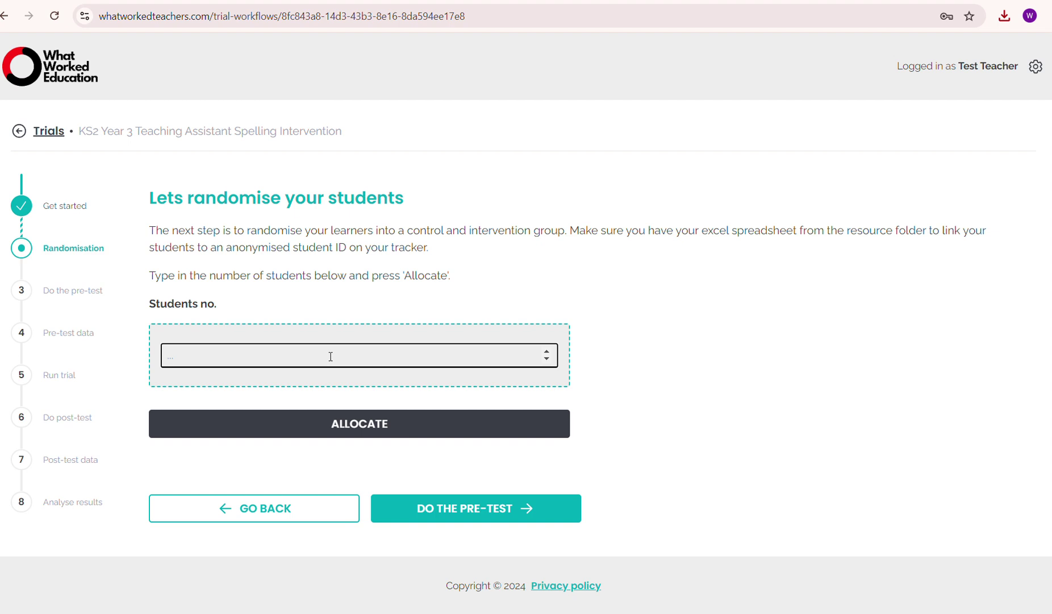
pyautogui.write('10')
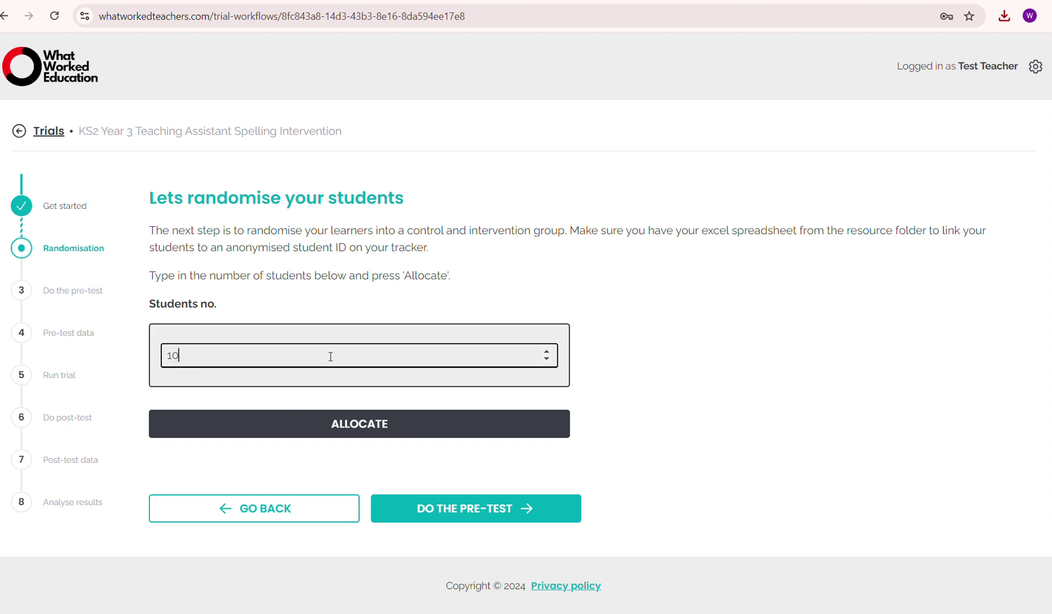
pyautogui.click(381, 437)
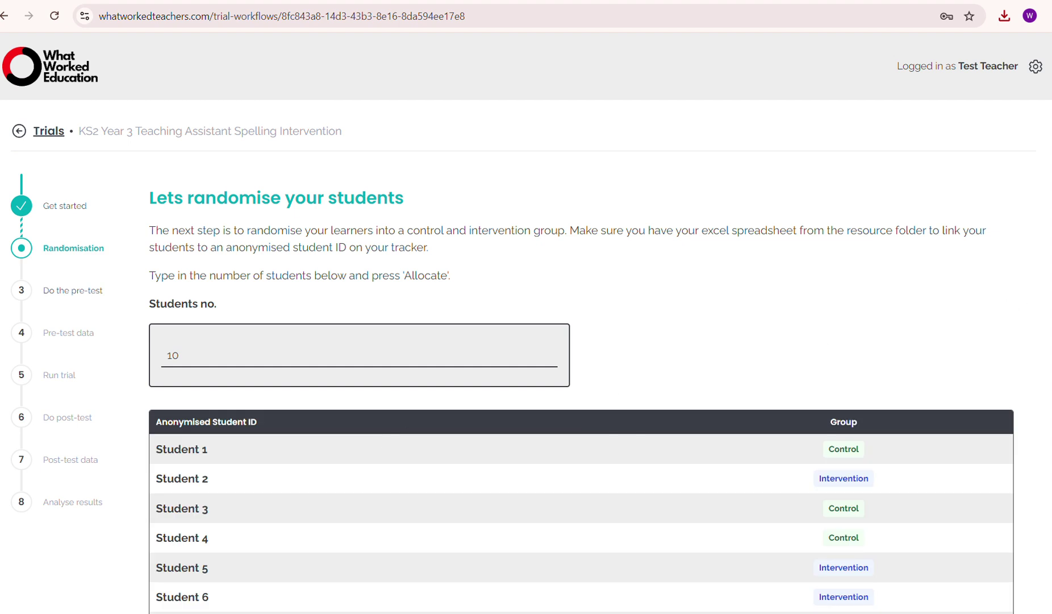
pyautogui.scroll(-3, 526, 324)
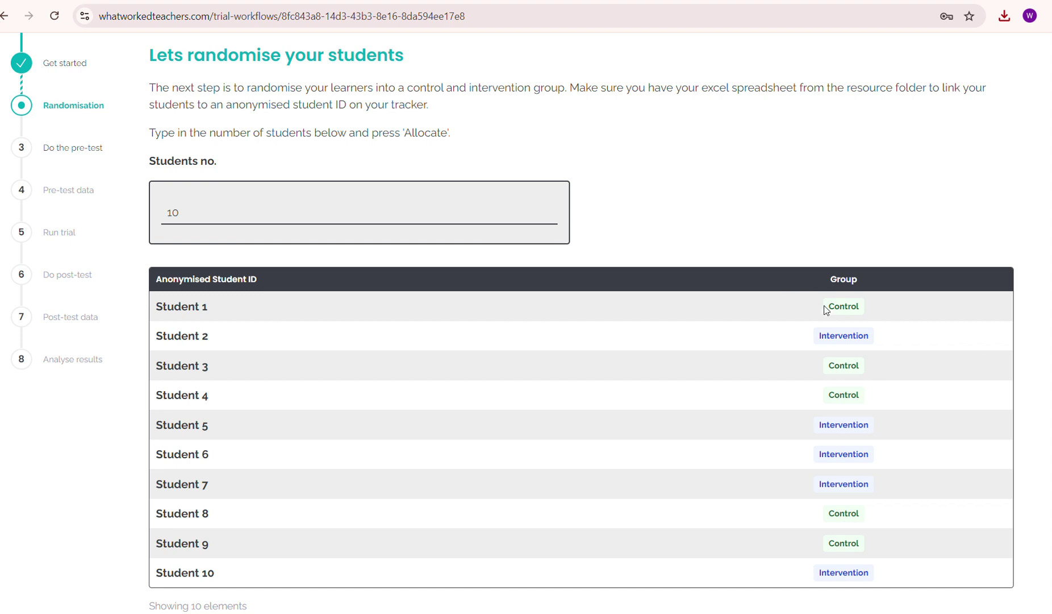
pyautogui.scroll(-2, 643, 485)
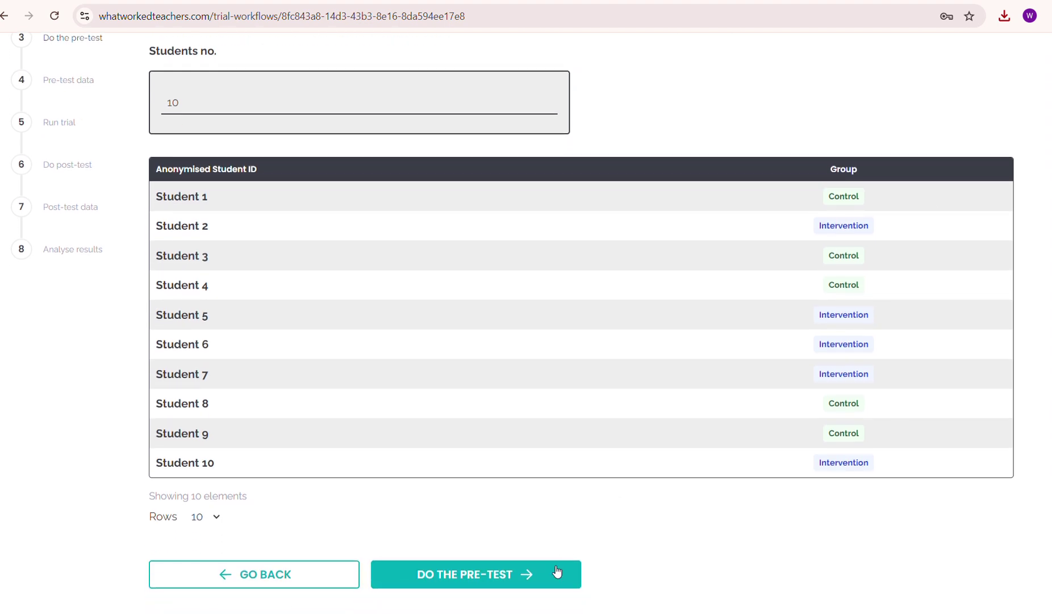
pyautogui.click(551, 577)
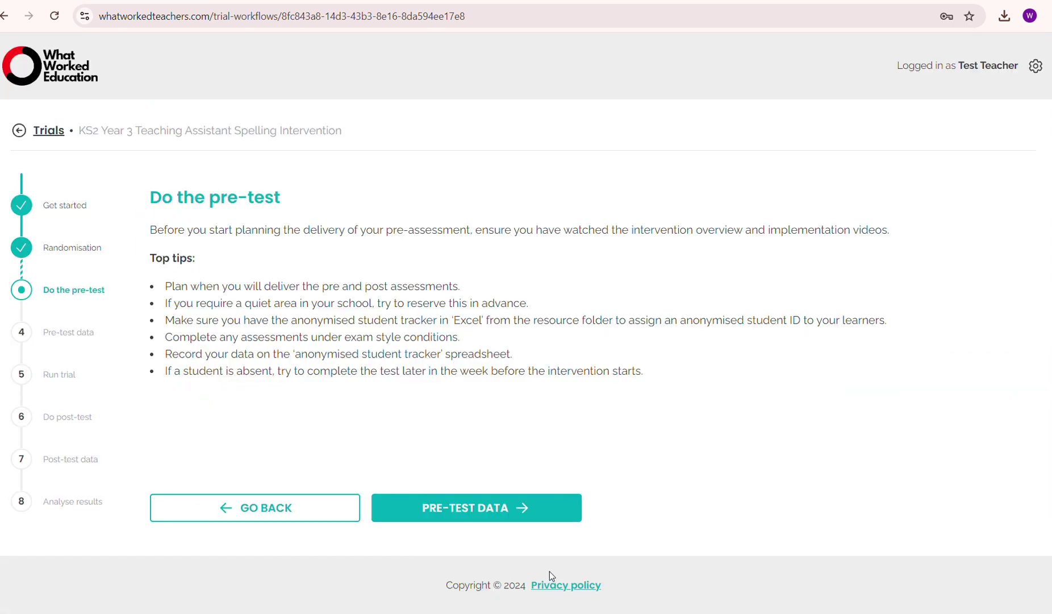
pyautogui.click(515, 506)
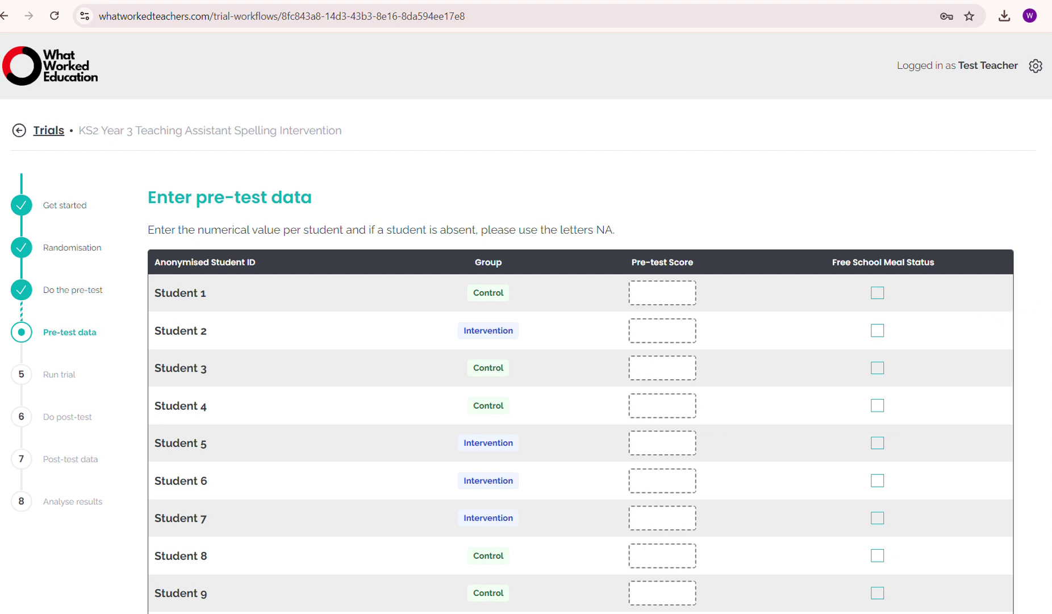
# Step: Enter pre-test scores of 7, 7, 8, 5 and 8 for Students 1 to 5
pyautogui.scroll(-2, 526, 322)
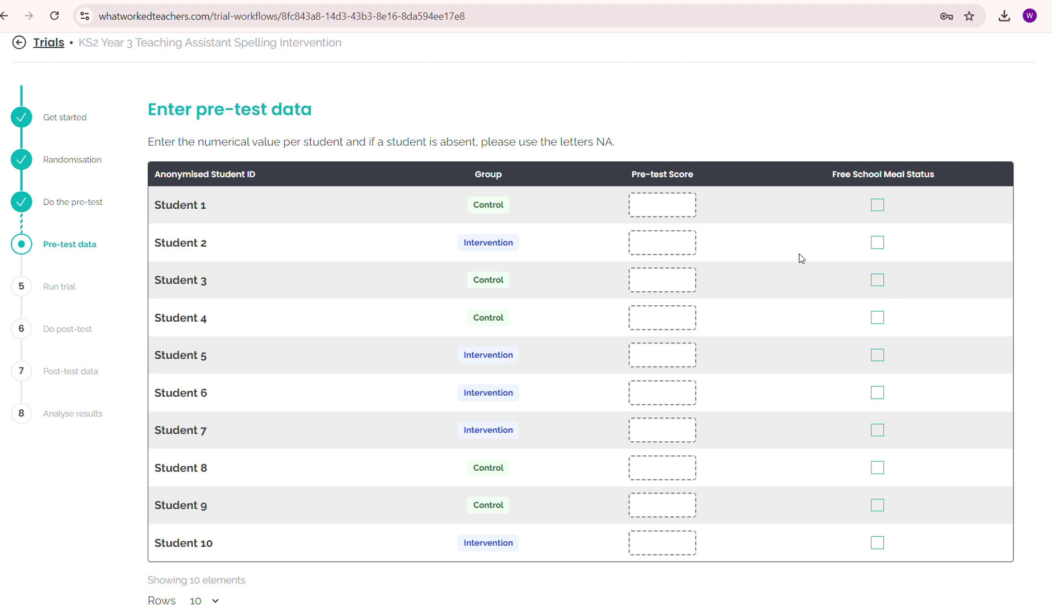
pyautogui.click(674, 207)
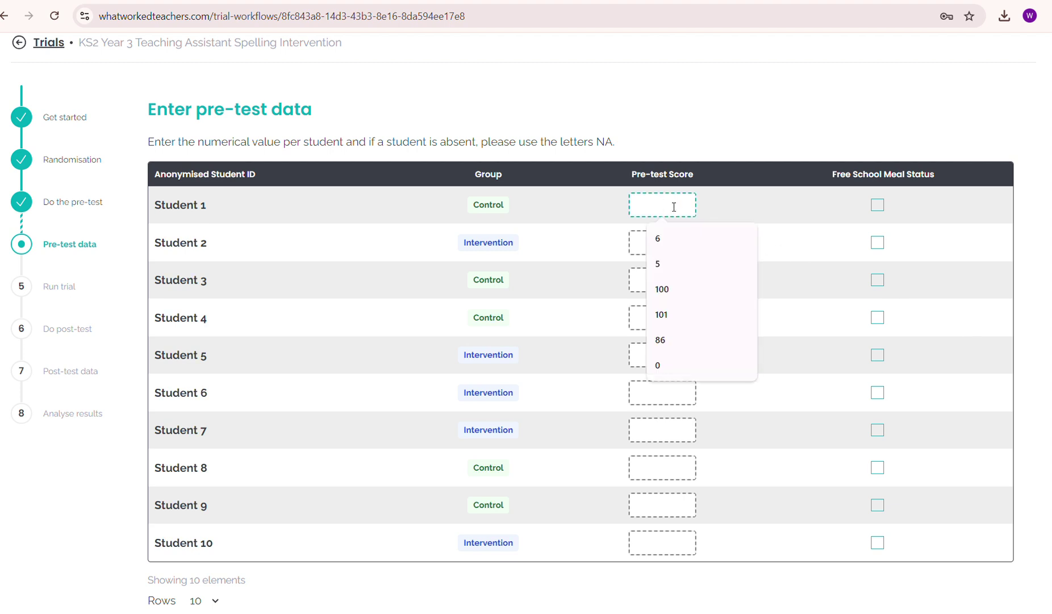
pyautogui.write('7')
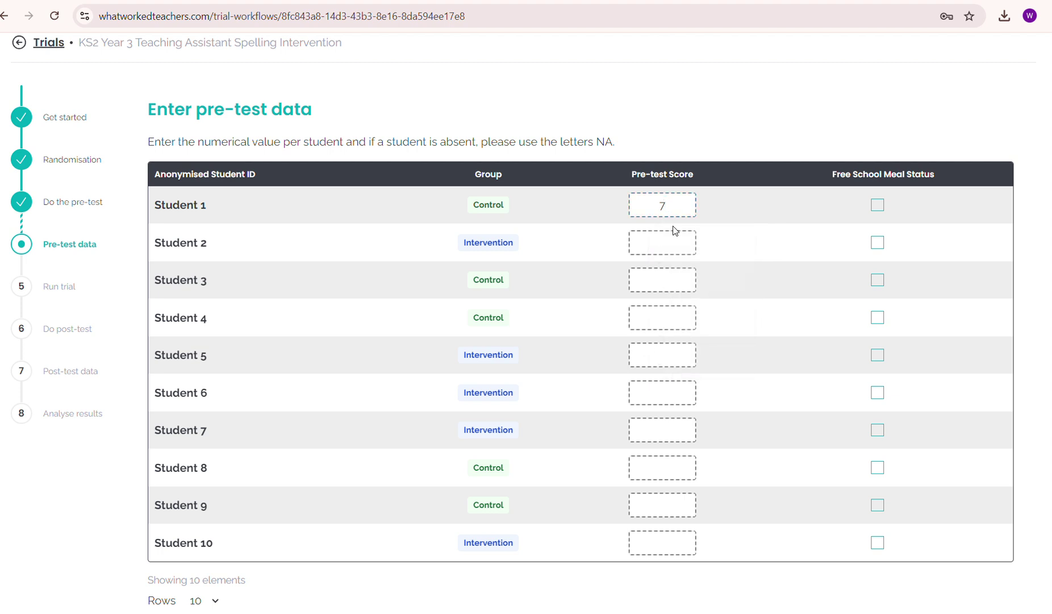
pyautogui.click(674, 240)
pyautogui.write('7')
pyautogui.click(675, 275)
pyautogui.write('8')
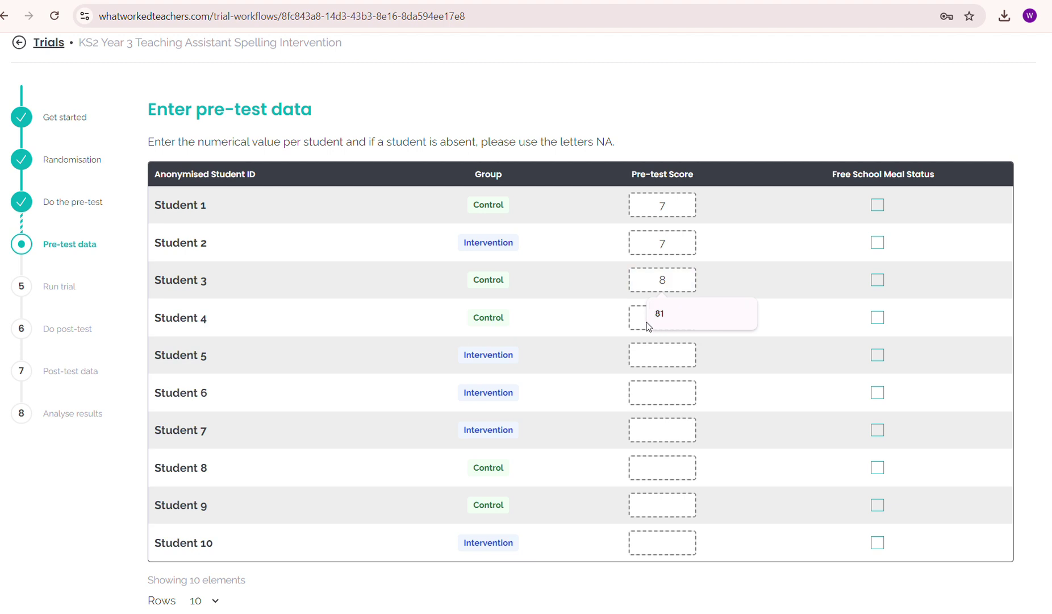
pyautogui.click(641, 319)
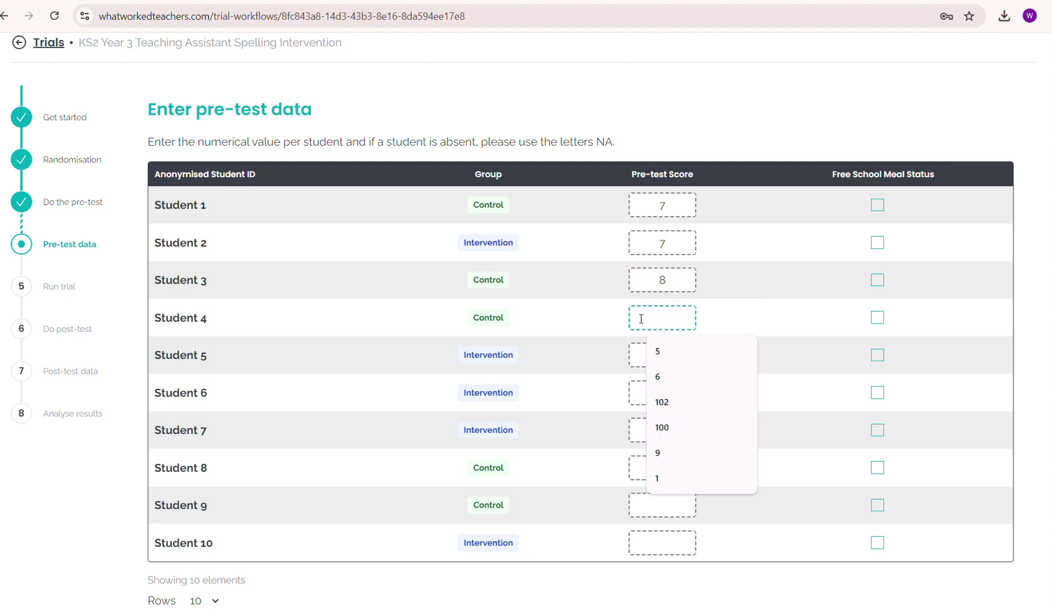
pyautogui.write('5')
pyautogui.click(642, 358)
pyautogui.write('8')
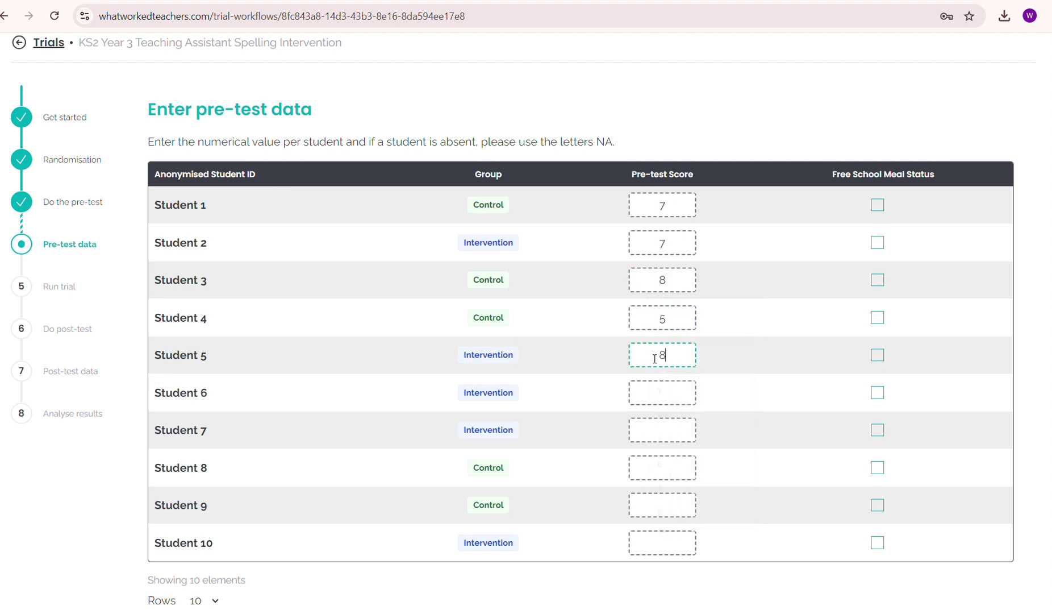
# Step: Enter pre-test scores of 7, 6, 6, 6 and 9 for Students 6 to 10
pyautogui.click(674, 398)
pyautogui.write('7')
pyautogui.click(676, 433)
pyautogui.write('6')
pyautogui.click(670, 474)
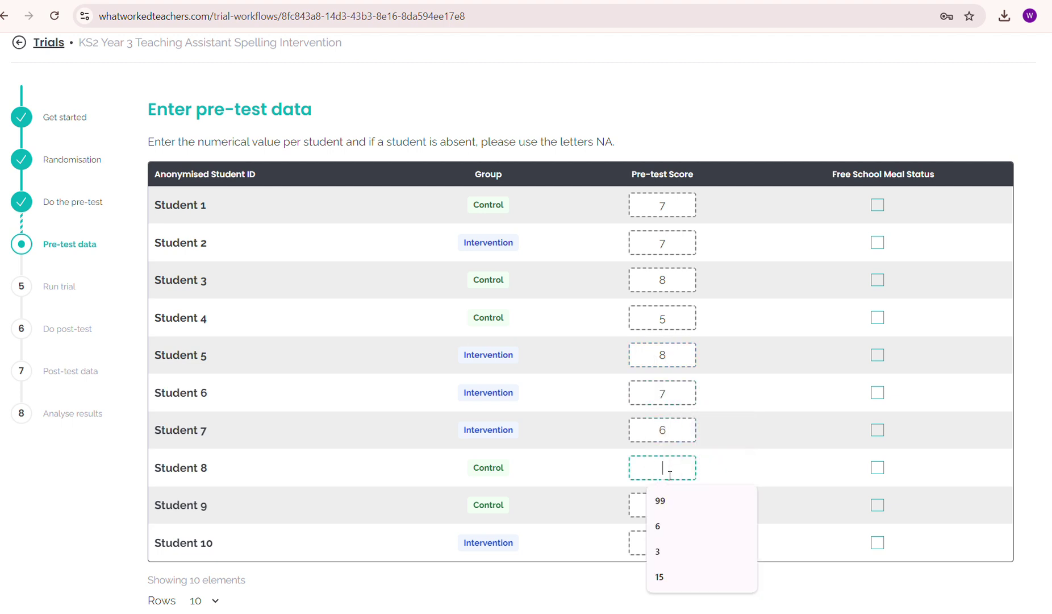
pyautogui.write('6')
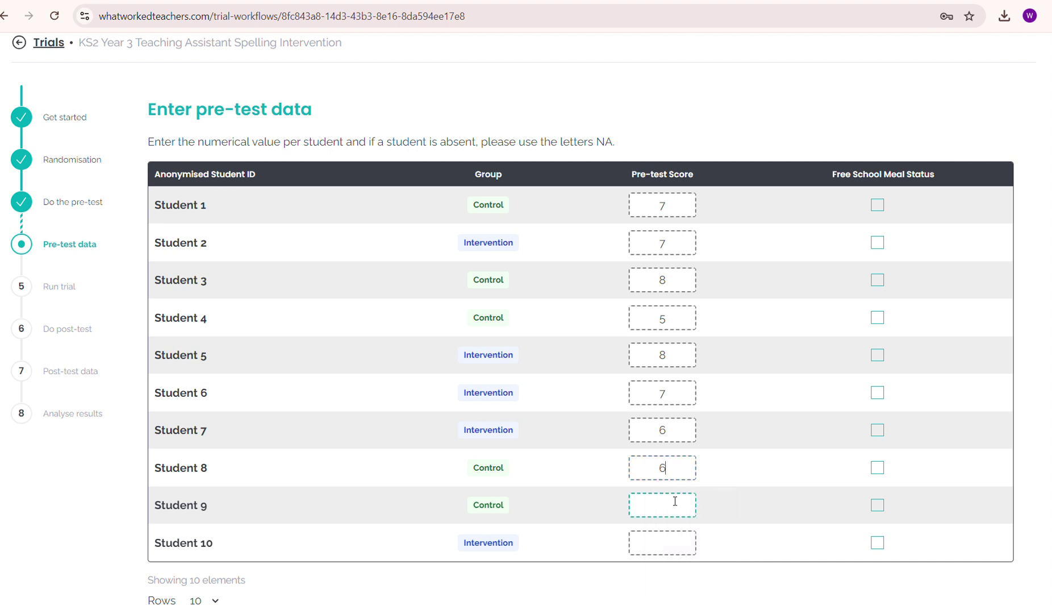
pyautogui.click(675, 500)
pyautogui.write('6')
pyautogui.click(675, 541)
pyautogui.write('9')
# Step: Mark Students 6, 5 and 3 as having free school meal status
pyautogui.click(878, 393)
pyautogui.click(879, 356)
pyautogui.click(877, 281)
# Step: Submit the pre-test data and proceed past the run-trial and post-test guidance to post-test data entry
pyautogui.scroll(-2, 1045, 369)
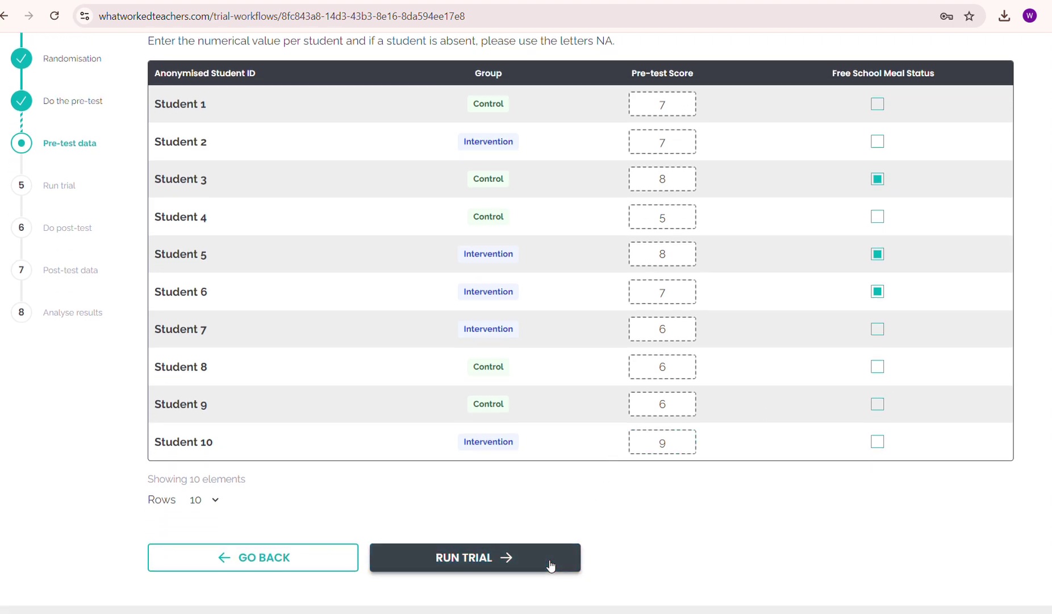
pyautogui.click(551, 565)
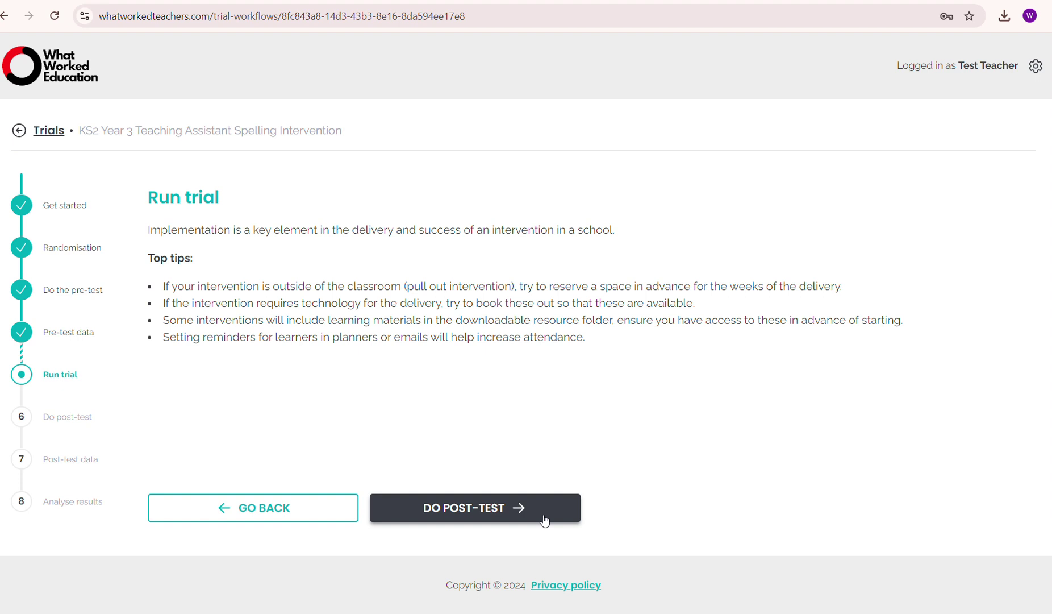
pyautogui.click(544, 521)
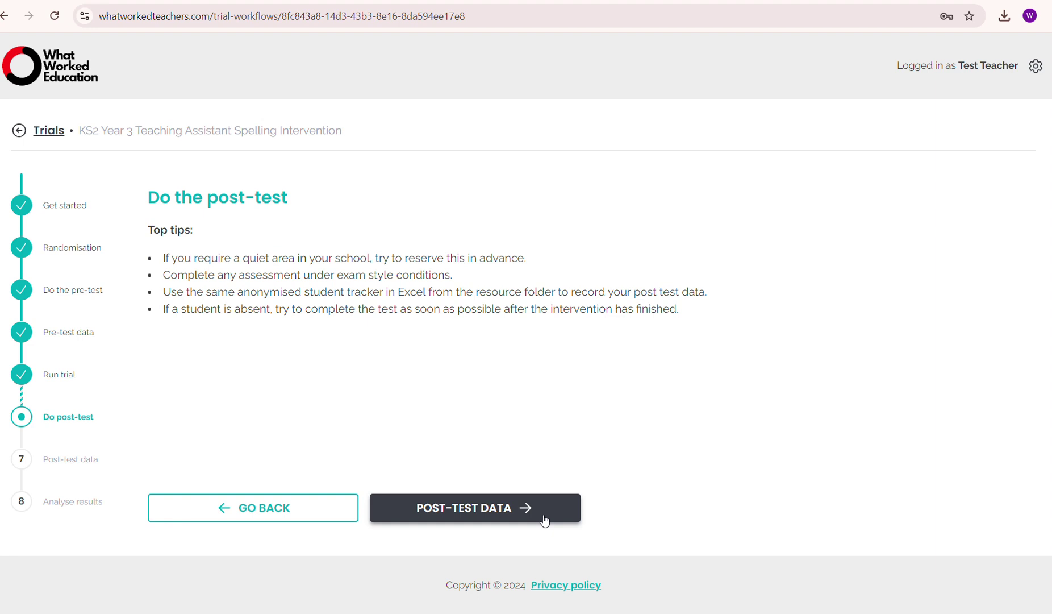
pyautogui.click(544, 520)
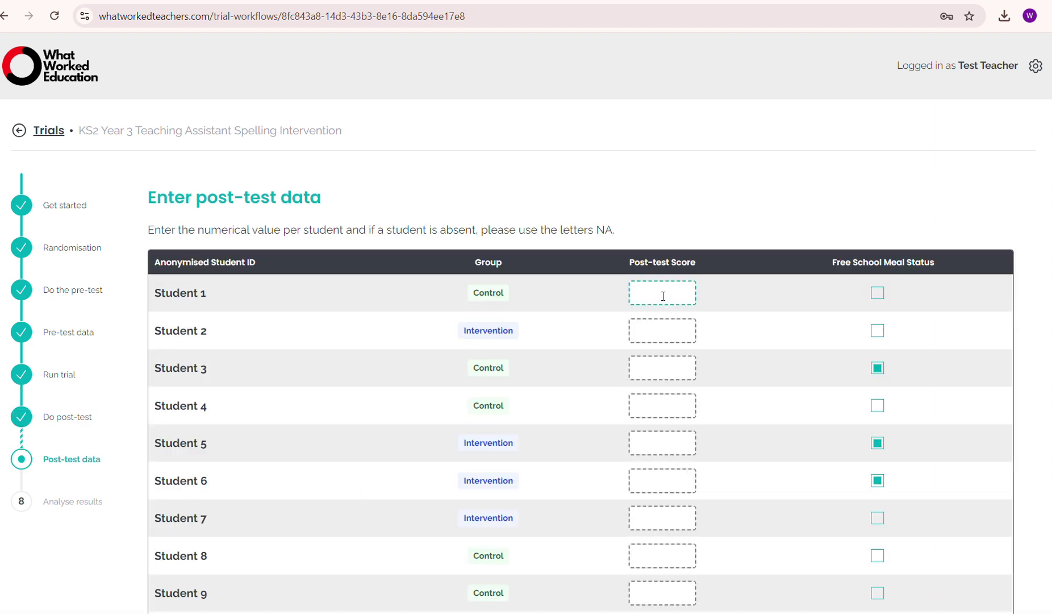
# Step: Enter post-test scores of 9, 13, 10, 12 and 15 for Students 1 to 5
pyautogui.click(663, 294)
pyautogui.write('9')
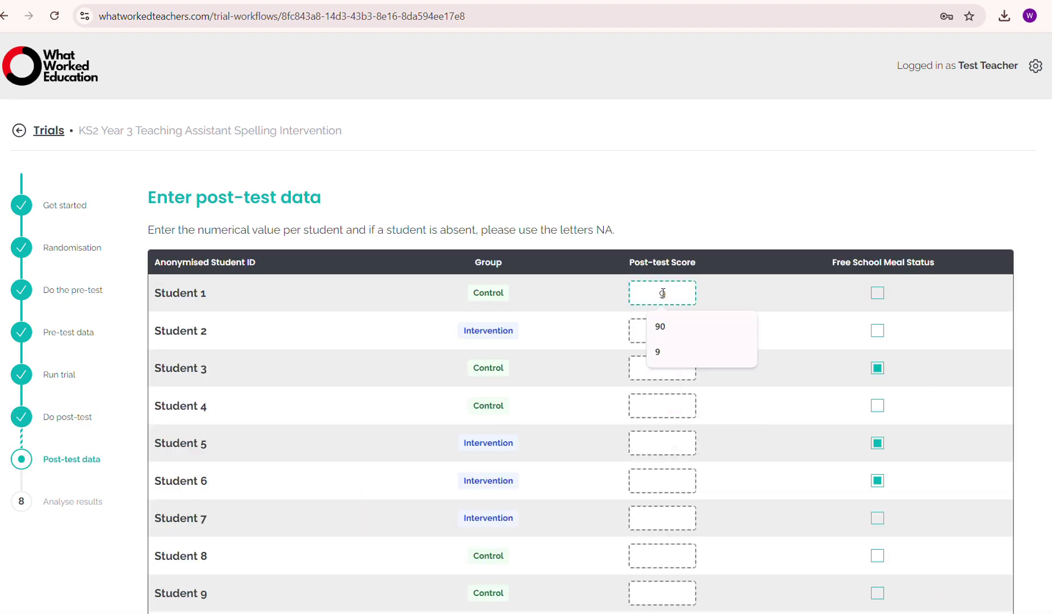
pyautogui.click(644, 328)
pyautogui.write('13')
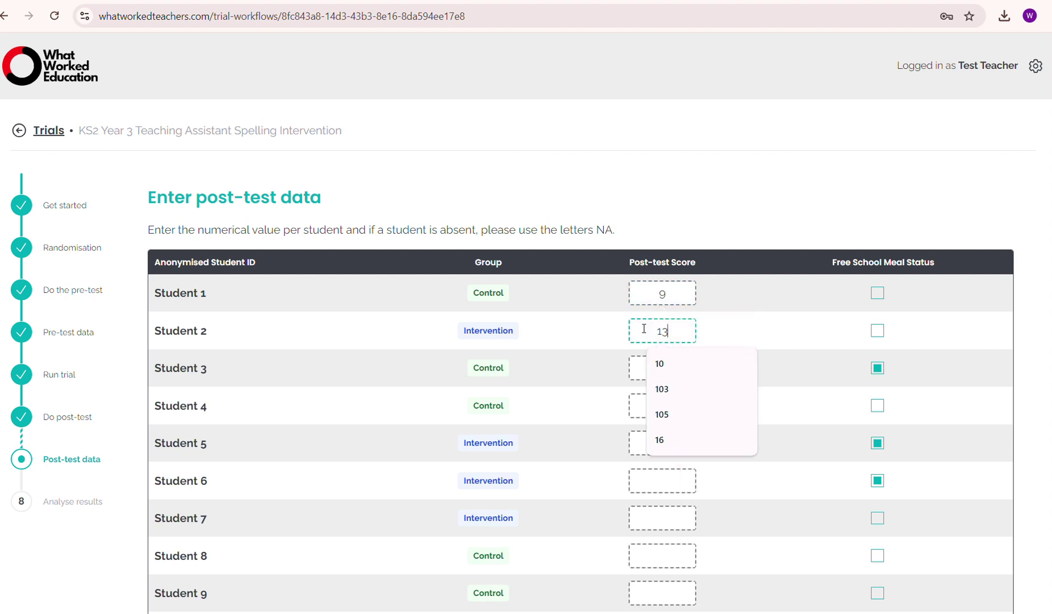
pyautogui.click(666, 369)
pyautogui.write('10')
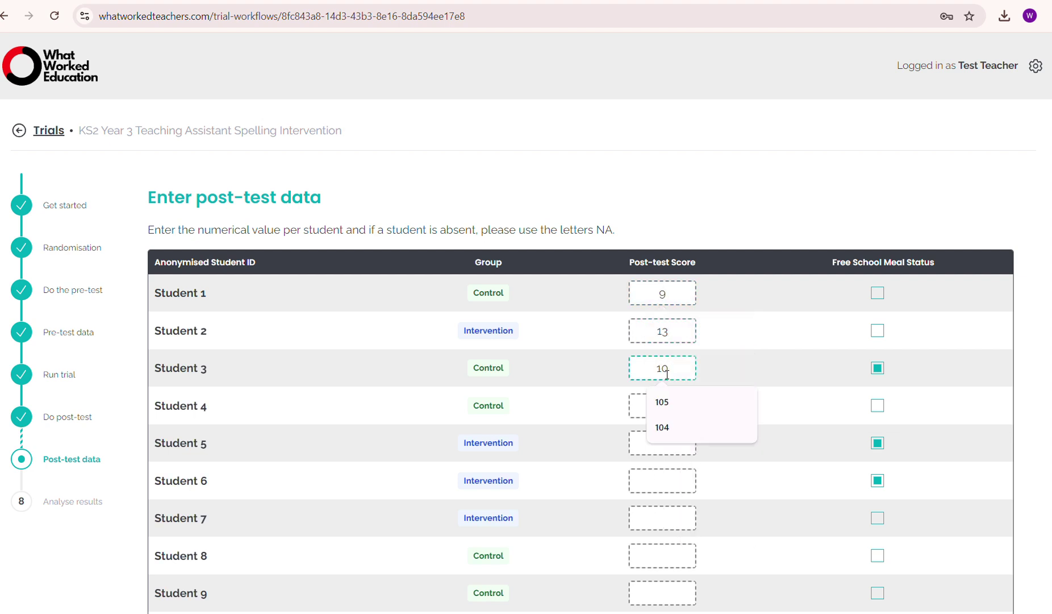
pyautogui.click(642, 408)
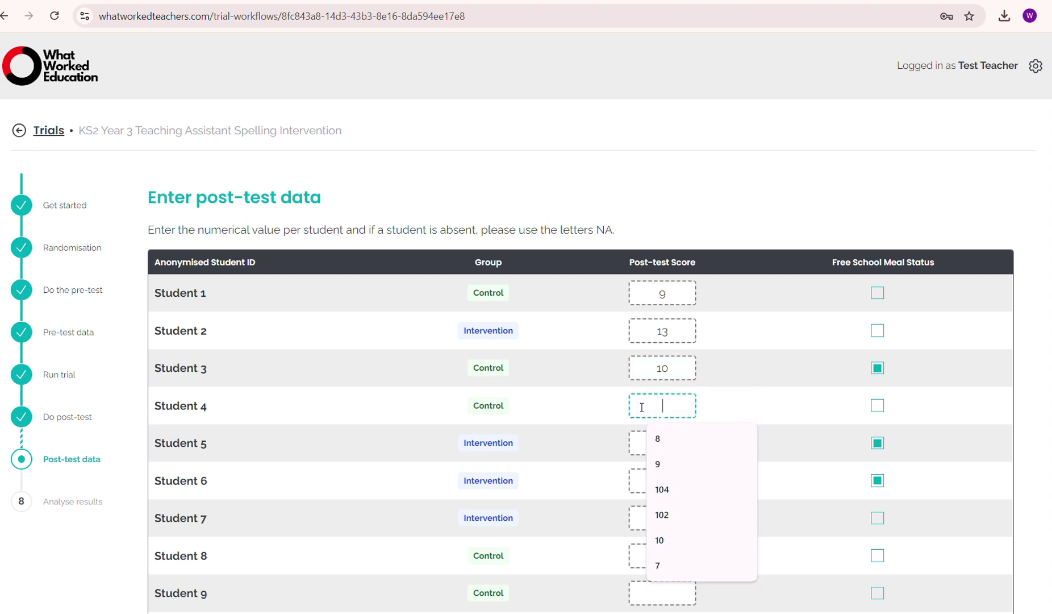
pyautogui.write('12')
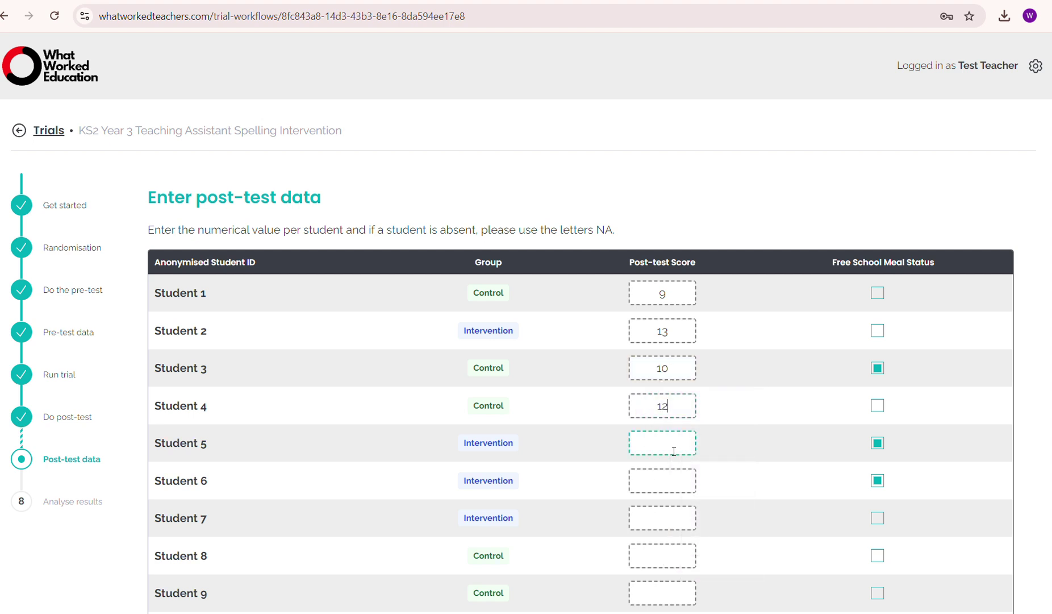
pyautogui.click(674, 452)
pyautogui.write('15')
# Step: Enter post-test scores of 13, 13, 10, 11 and 12 for Students 6 to 10
pyautogui.write('13')
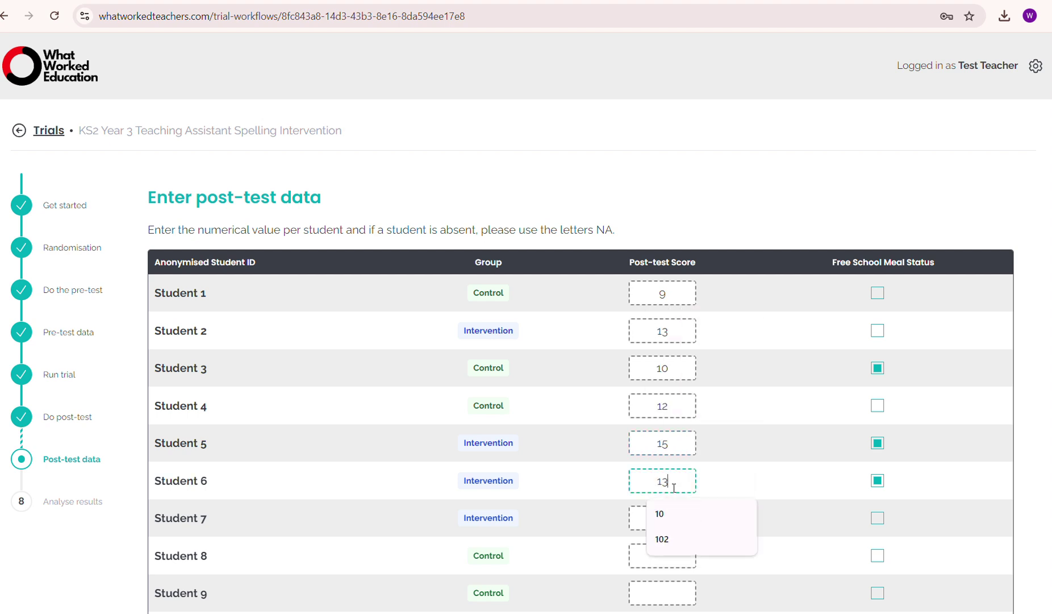
pyautogui.click(669, 516)
pyautogui.write('13')
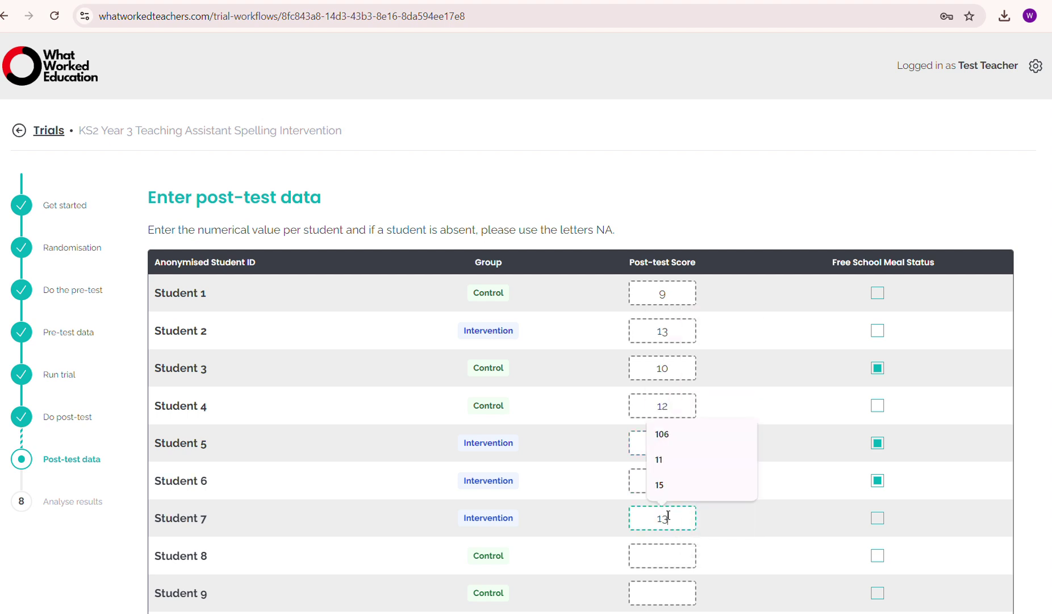
pyautogui.click(670, 555)
pyautogui.write('10')
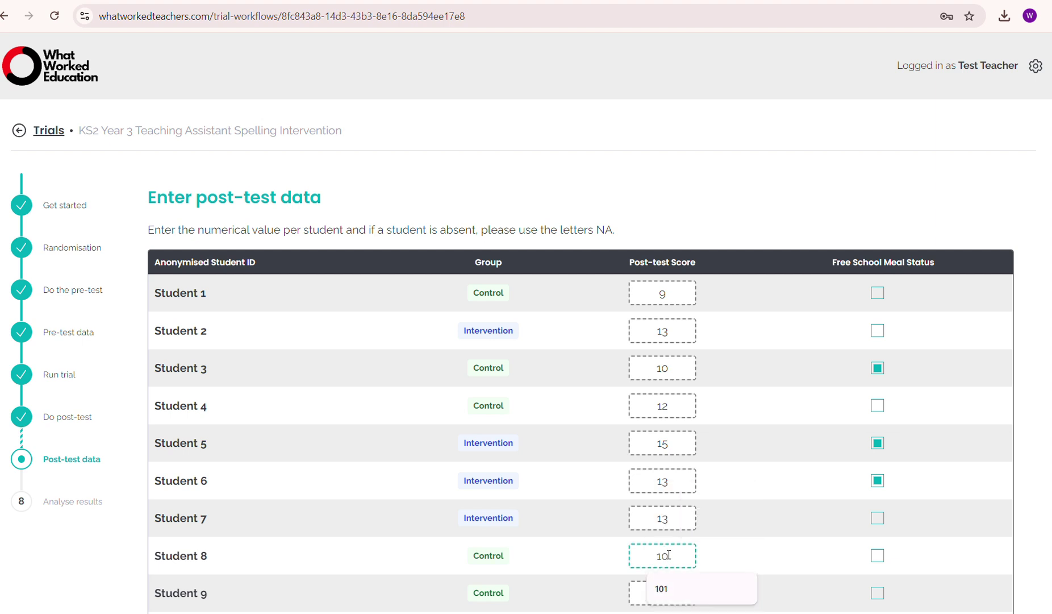
pyautogui.click(640, 589)
pyautogui.write('11')
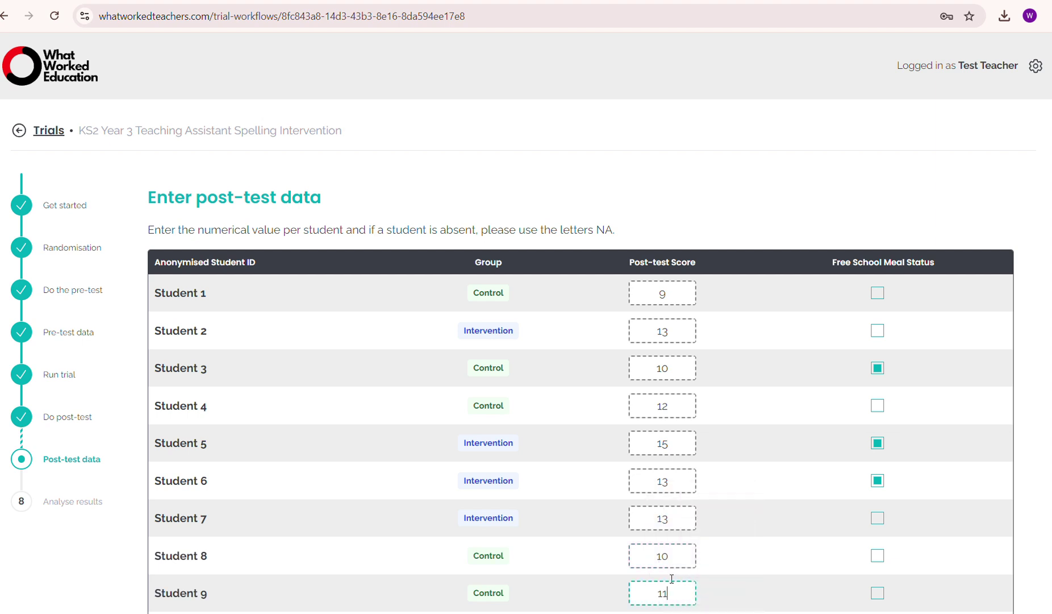
pyautogui.scroll(-2, 668, 591)
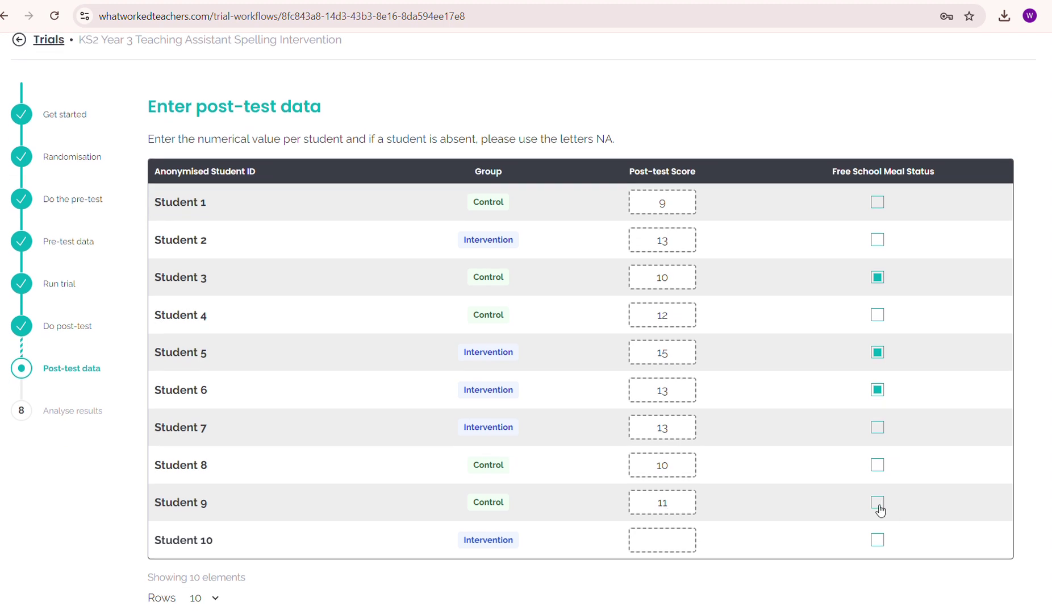
pyautogui.click(667, 546)
pyautogui.write('12')
# Step: Continue from the post-test data to the results analysis, and generate the trial's impact report
pyautogui.scroll(-2, 761, 544)
pyautogui.click(541, 558)
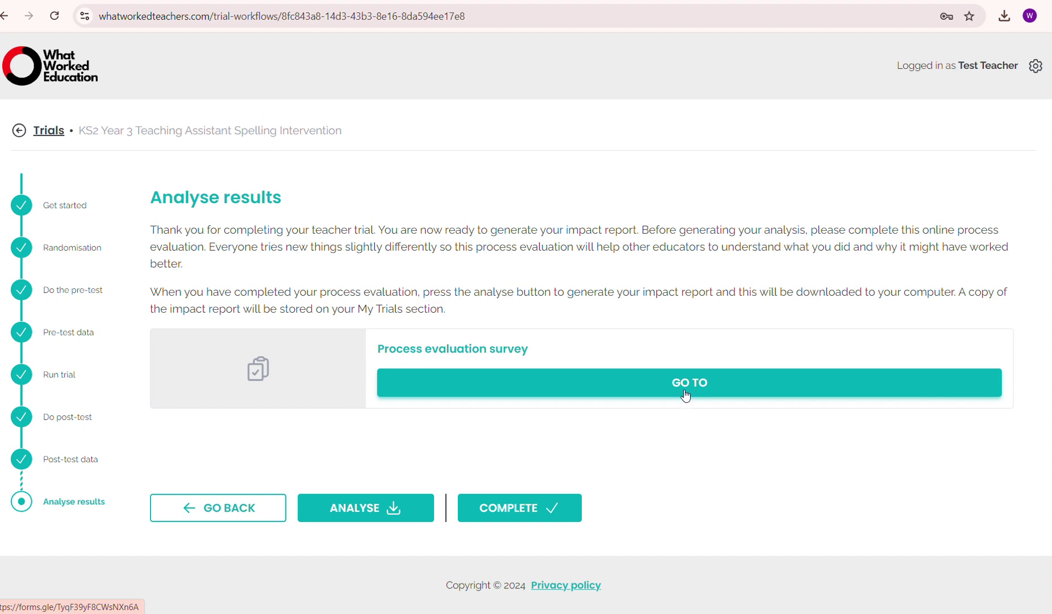
pyautogui.click(405, 515)
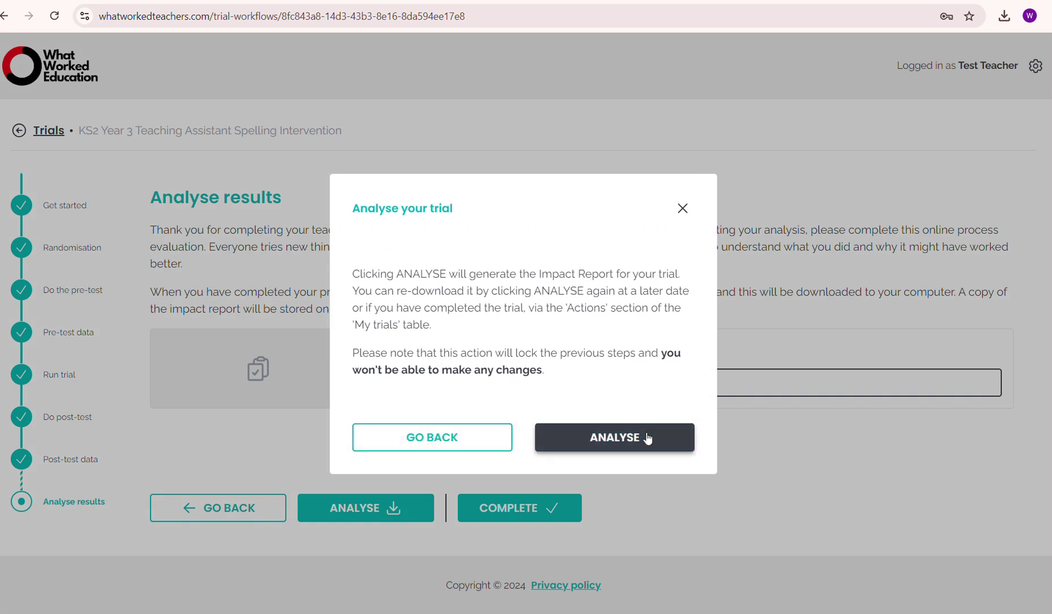
pyautogui.click(648, 433)
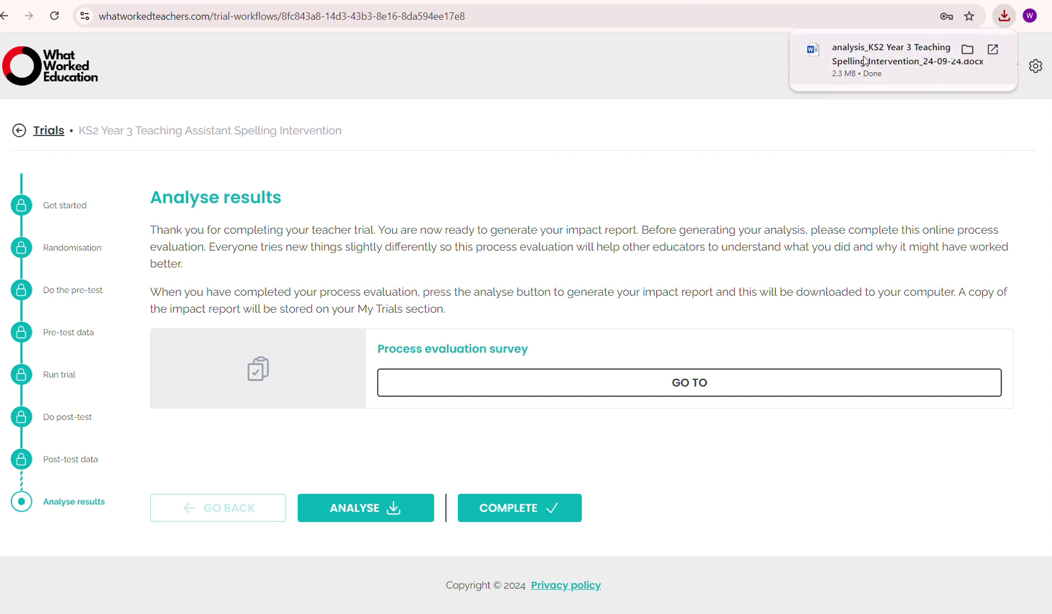
# Step: Open the downloaded impact report in Word and read through it down to the Teacher Data table
pyautogui.click(864, 61)
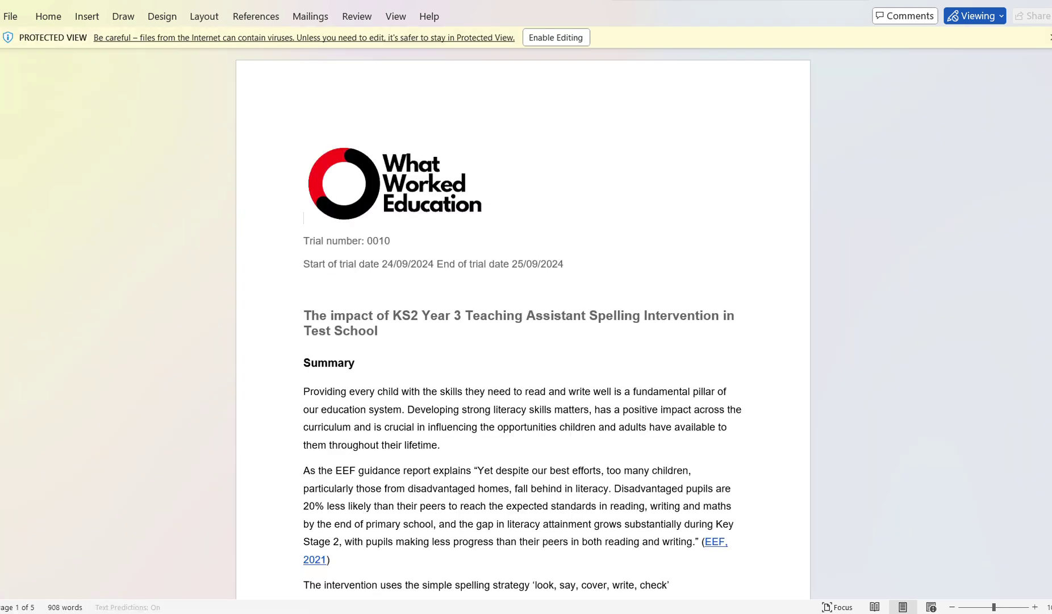
pyautogui.scroll(-13, 523, 324)
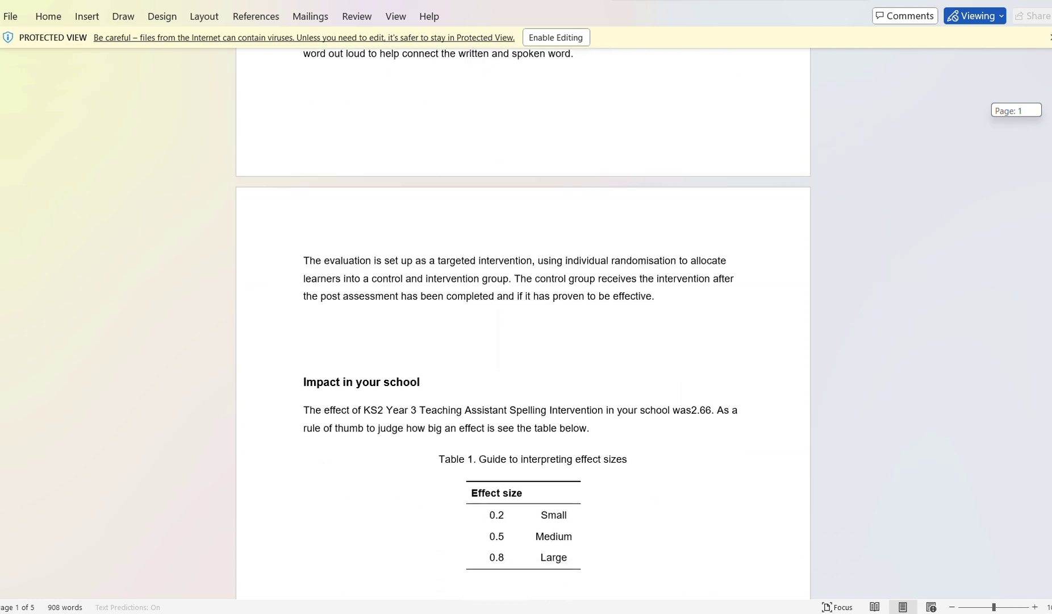
pyautogui.scroll(-15, 522, 324)
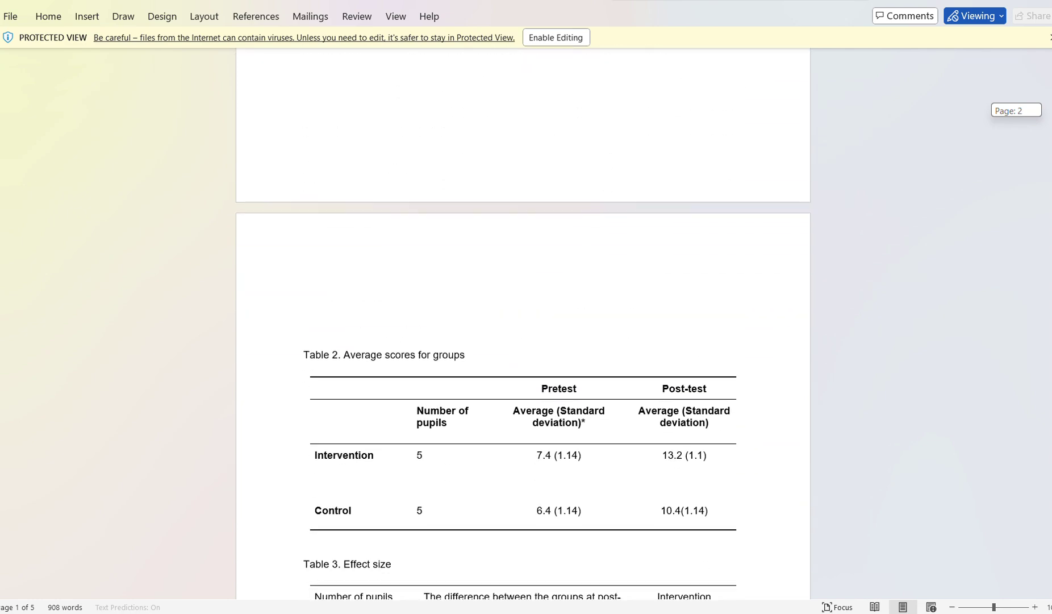
pyautogui.scroll(-15, 523, 324)
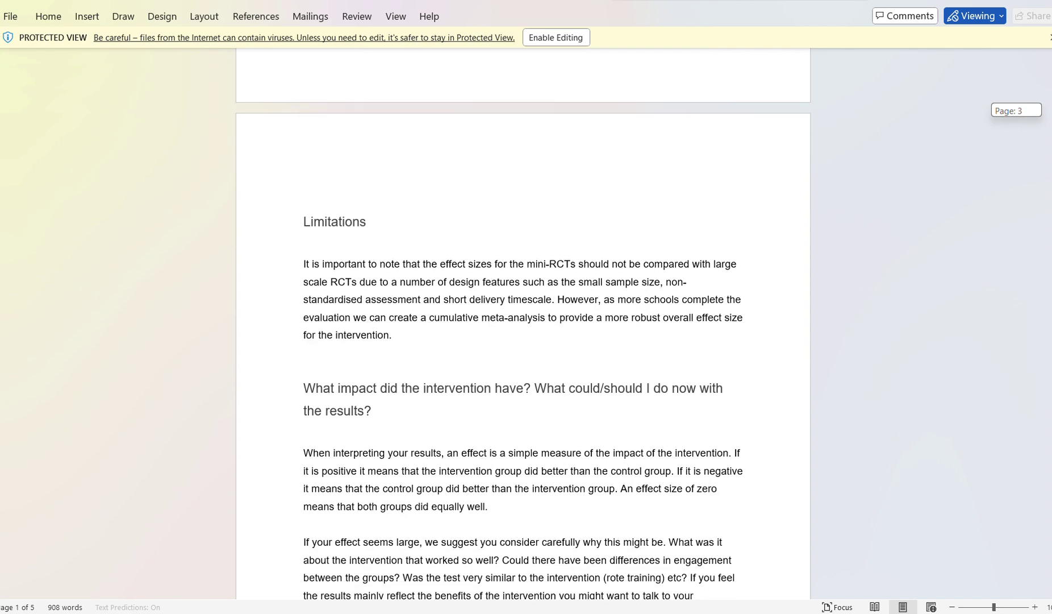
pyautogui.scroll(-8, 523, 324)
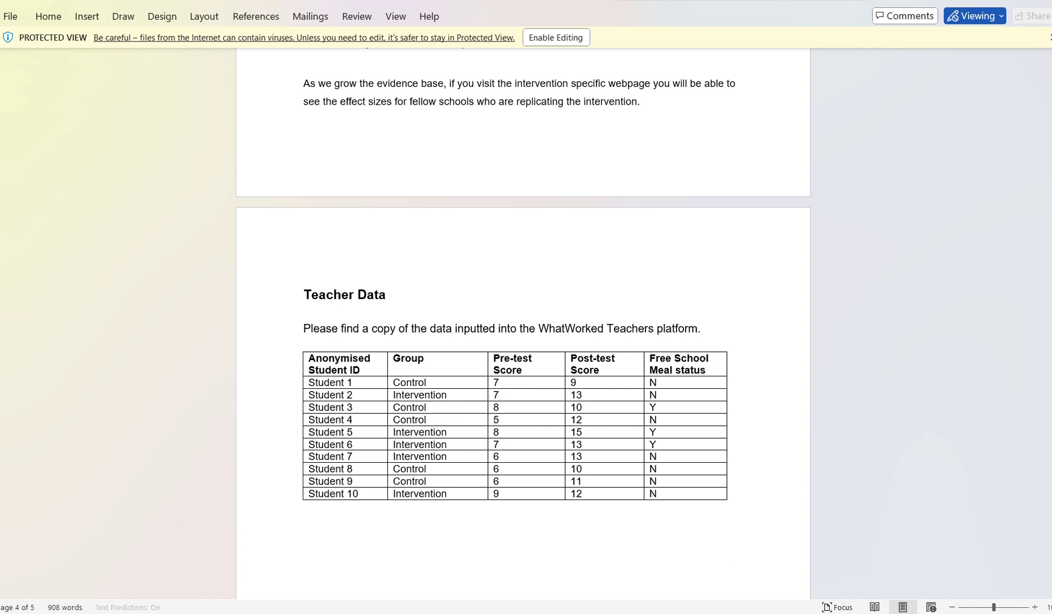
# Step: Return to the trial's results analysis page in the browser and mark the trial as complete
pyautogui.click(685, 558)
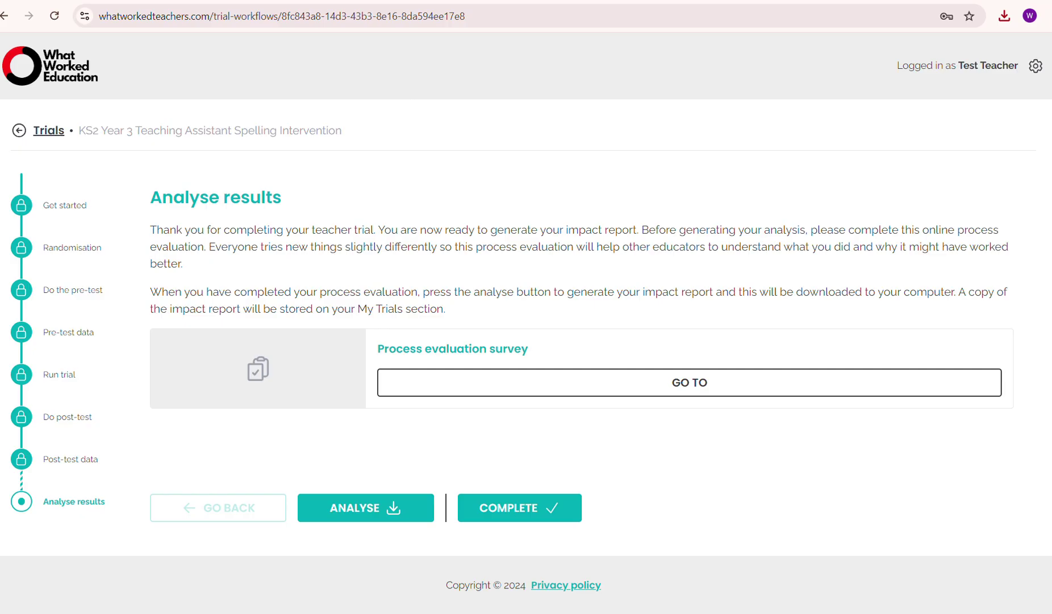
pyautogui.click(552, 510)
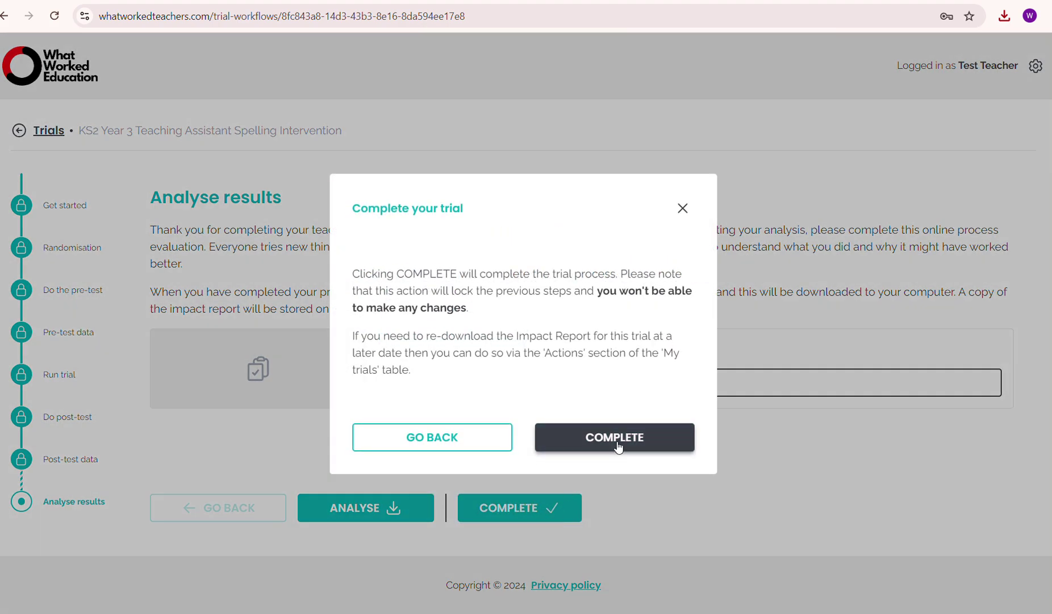
pyautogui.click(619, 447)
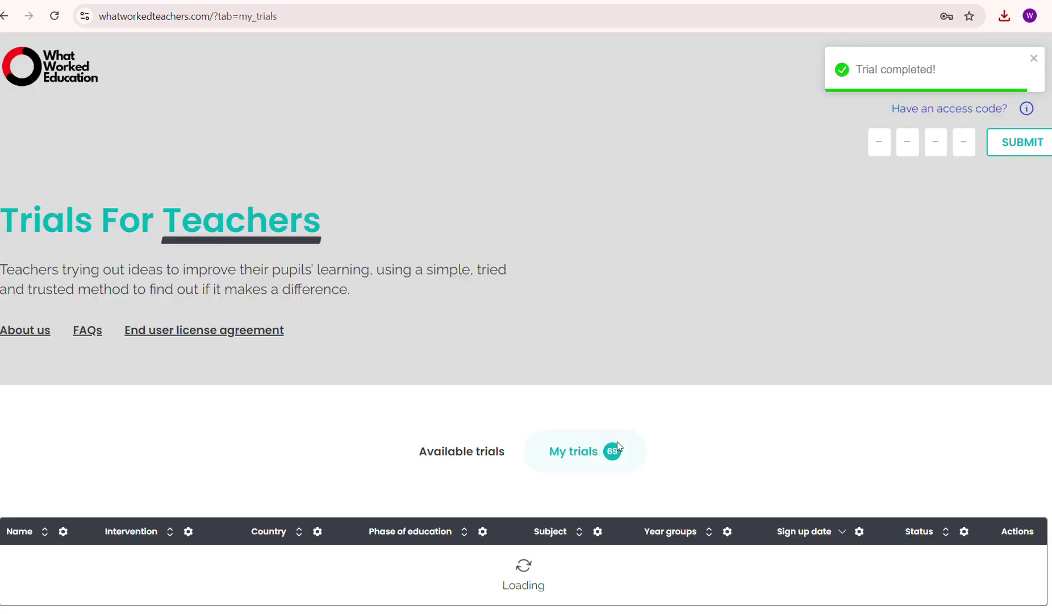